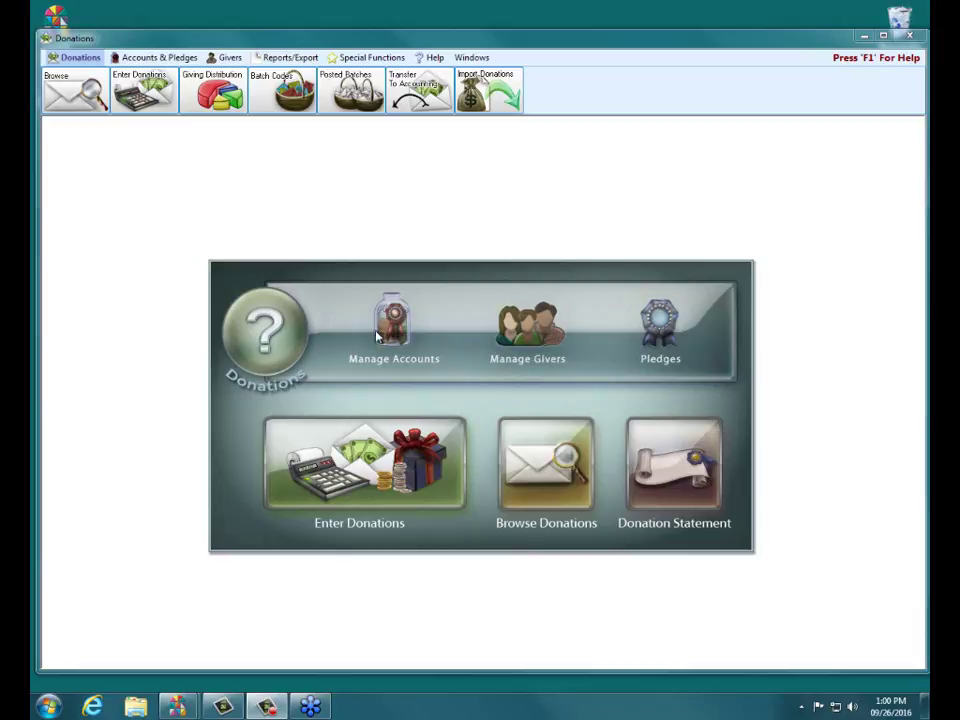
# Step: Open donation entry and set the donation date to 09/25/2016
pyautogui.click(370, 492)
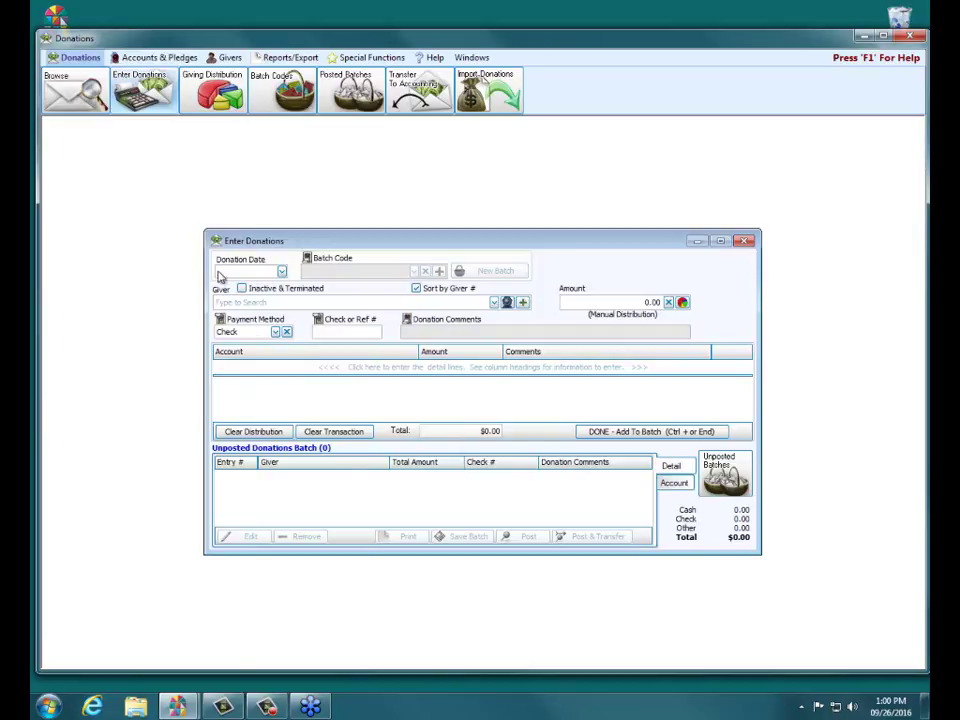
pyautogui.click(282, 271)
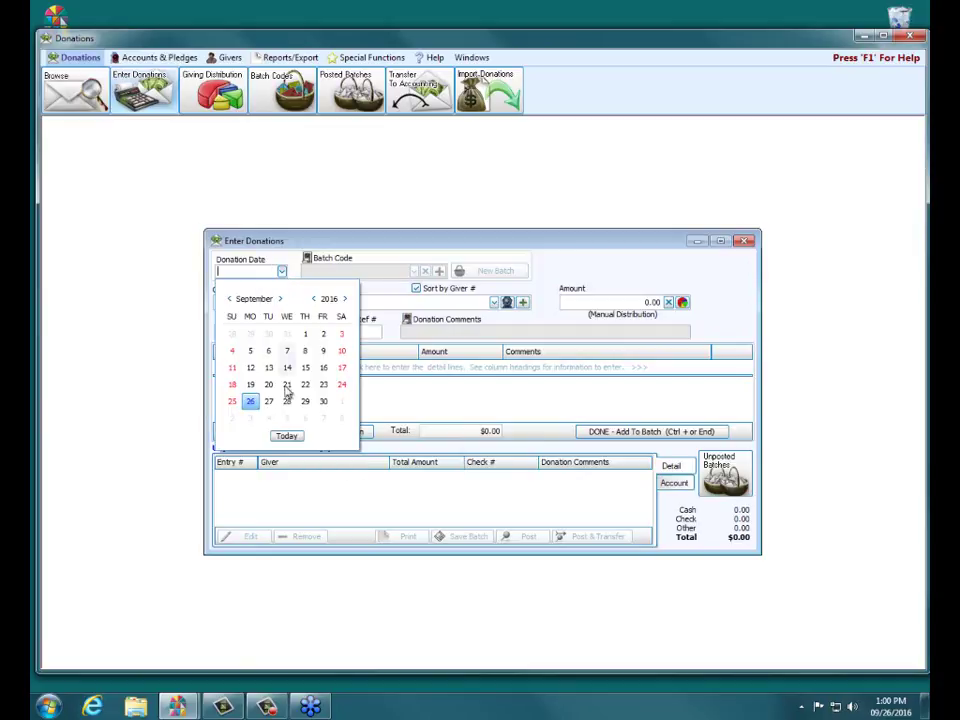
pyautogui.click(231, 401)
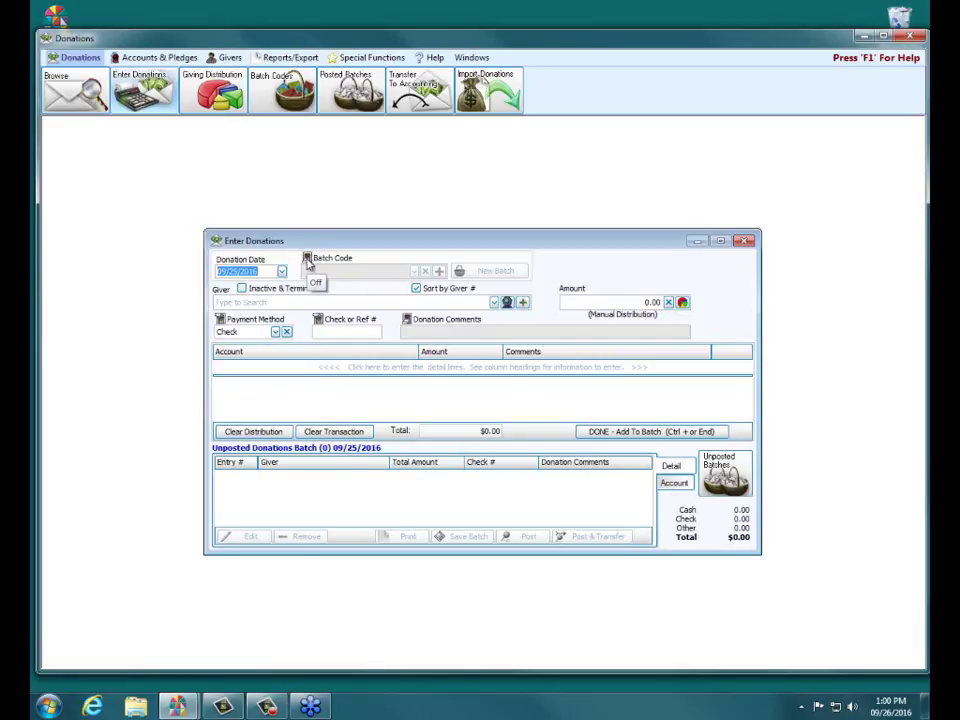
# Step: Enable batch codes for the donation entry and choose EARLY - 9:00 Service
pyautogui.click(308, 261)
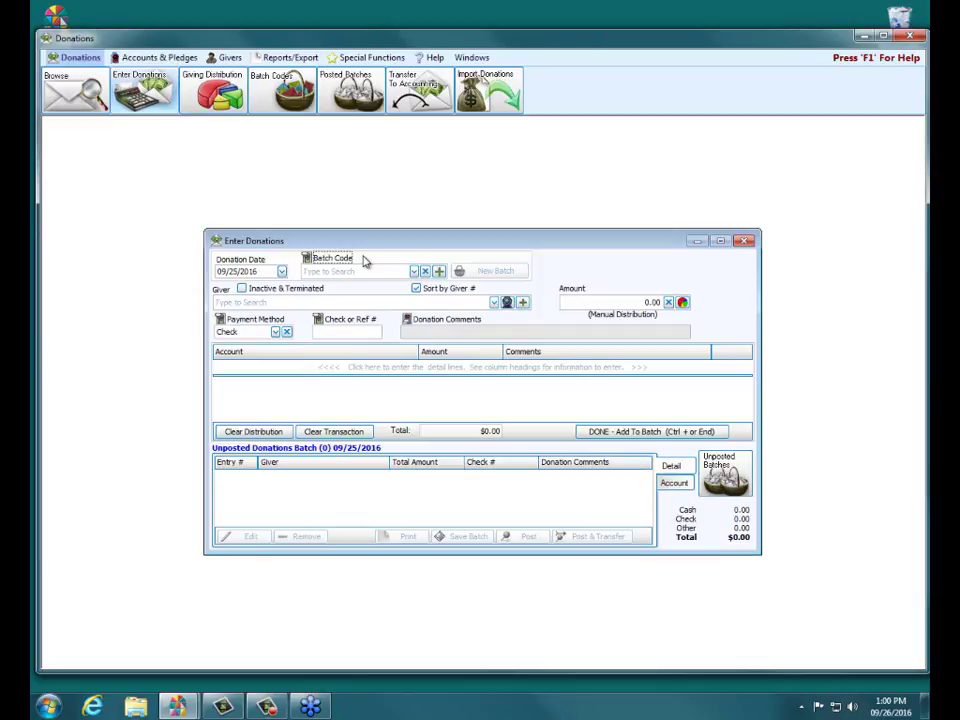
pyautogui.click(414, 272)
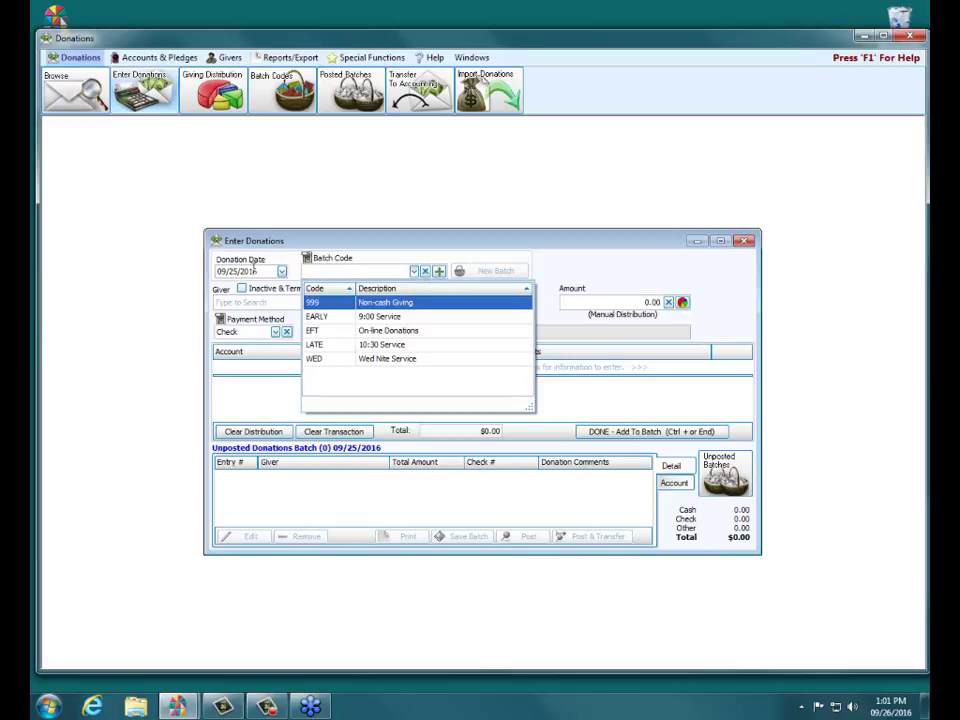
pyautogui.click(386, 318)
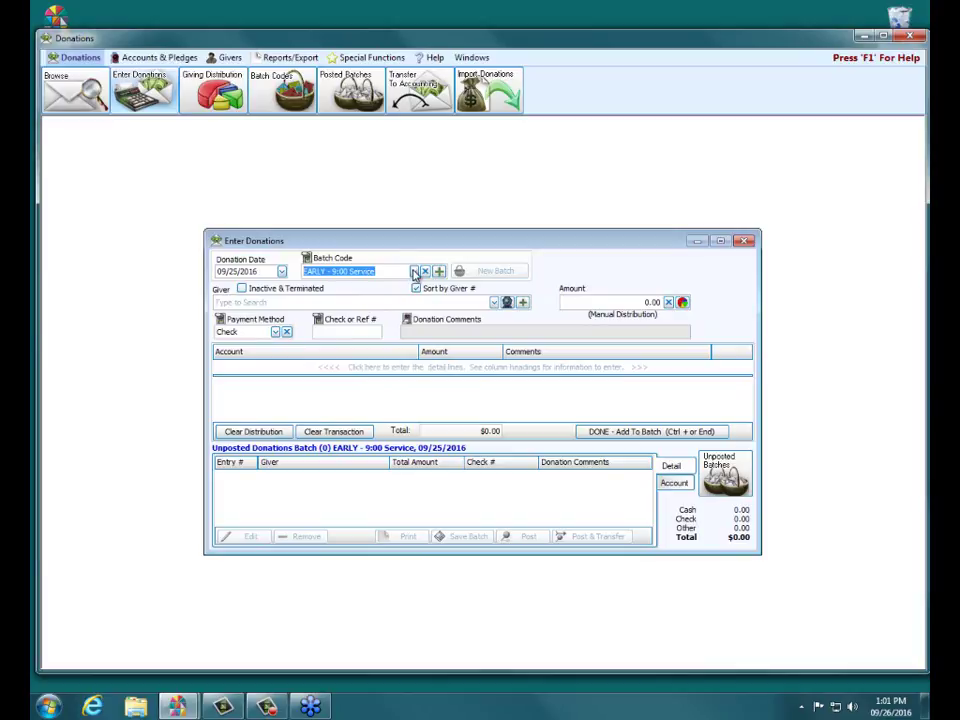
# Step: Switch the batch code to LATE - 10:30 Service and back to EARLY - 9:00 Service
pyautogui.click(415, 272)
pyautogui.click(370, 344)
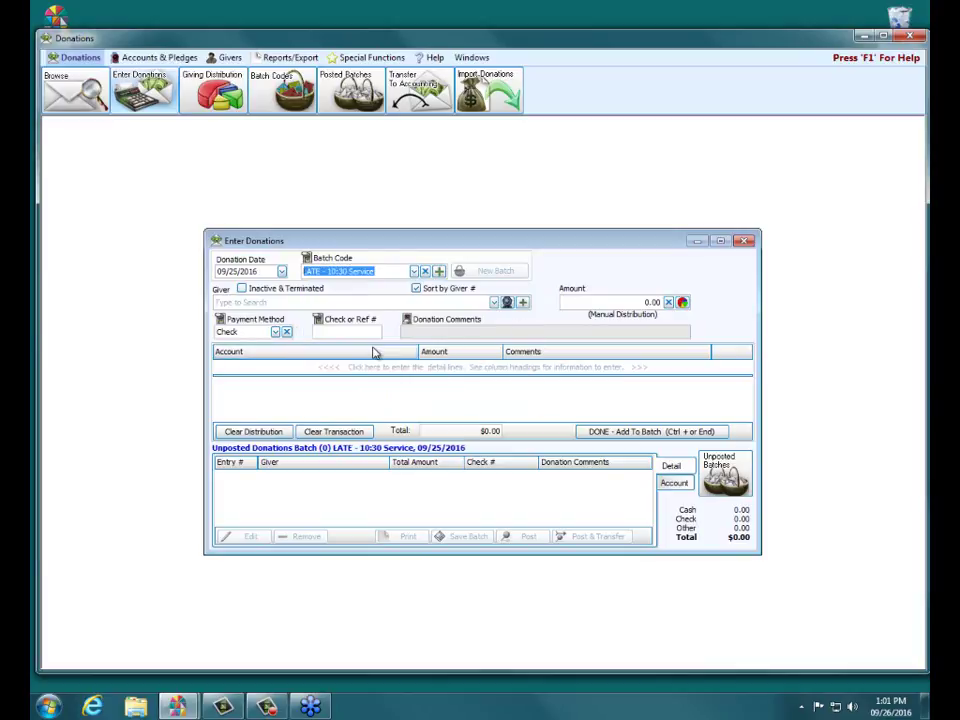
pyautogui.click(414, 272)
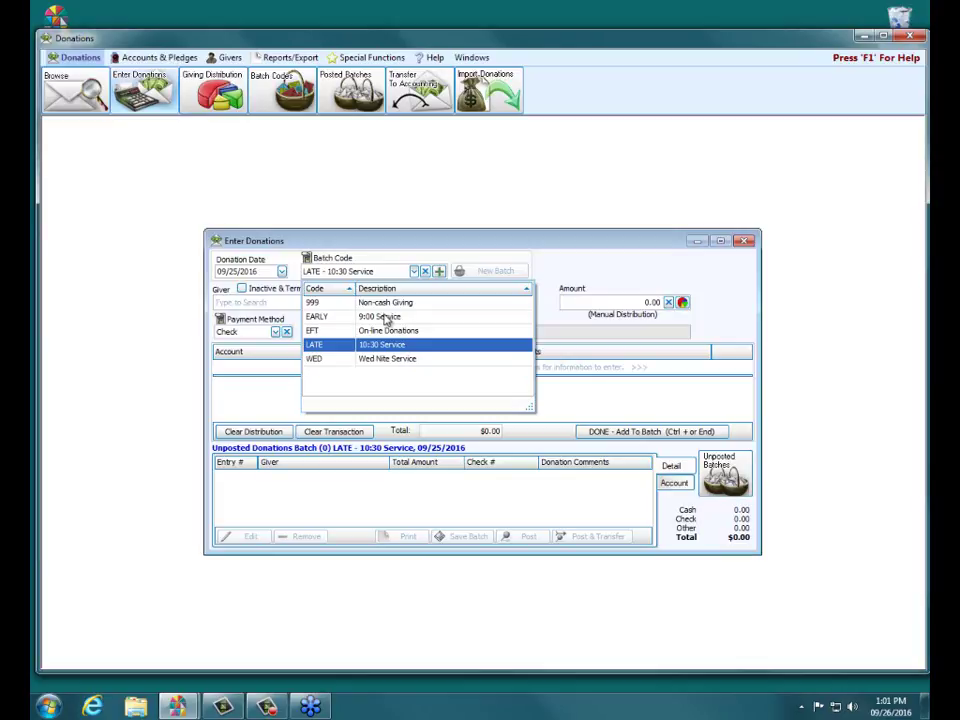
pyautogui.click(380, 317)
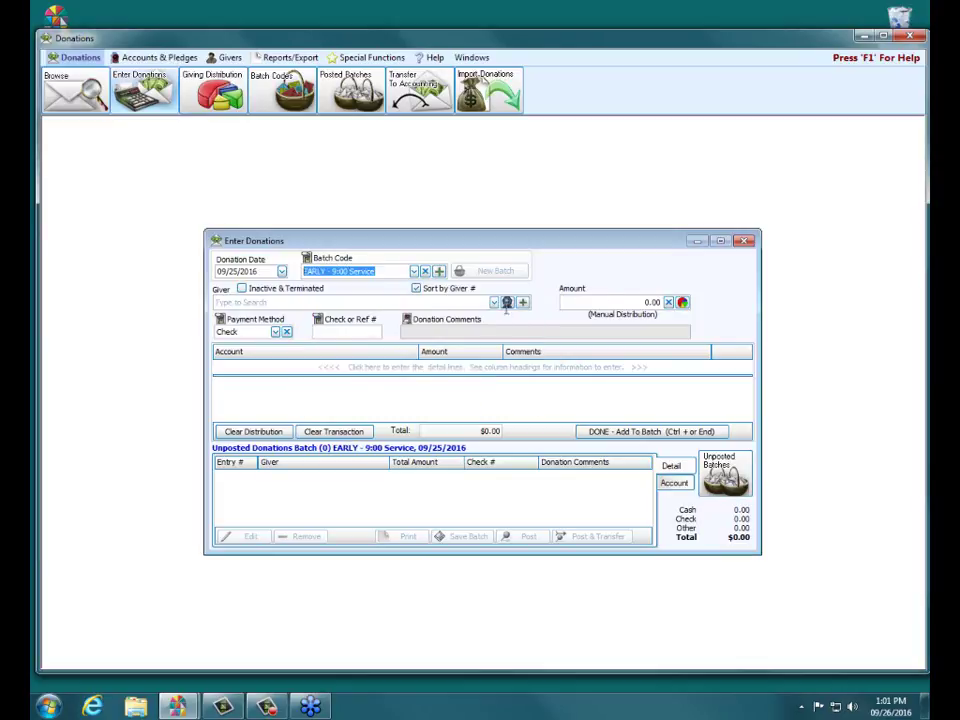
# Step: Fill in a 66.00 check donation from the sixth listed giver, assigned to the 104 - Flowers account
pyautogui.click(492, 303)
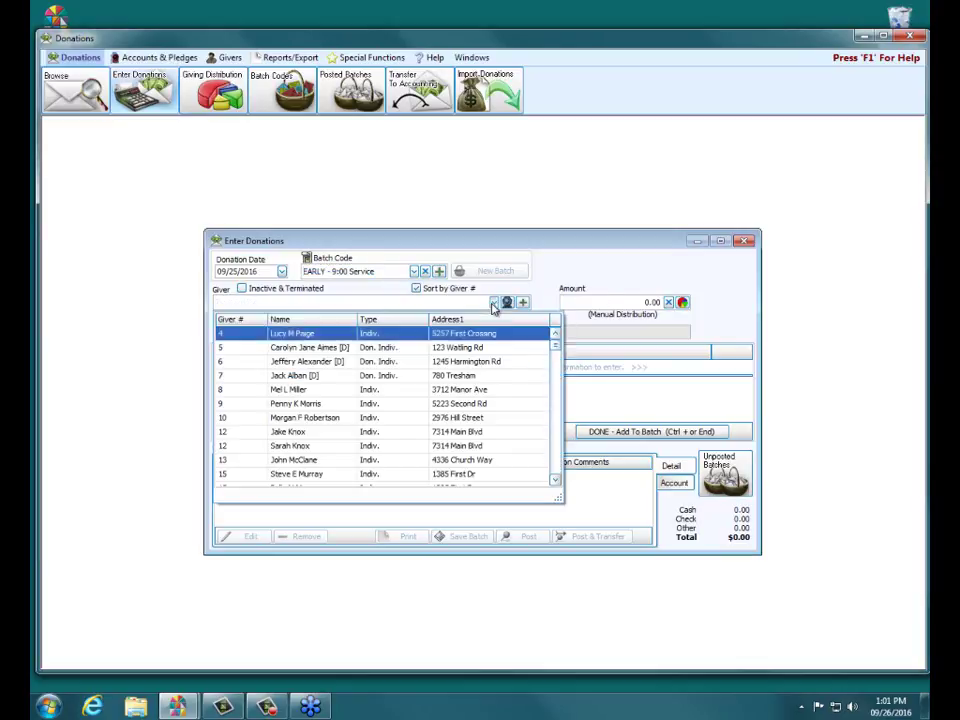
pyautogui.click(305, 405)
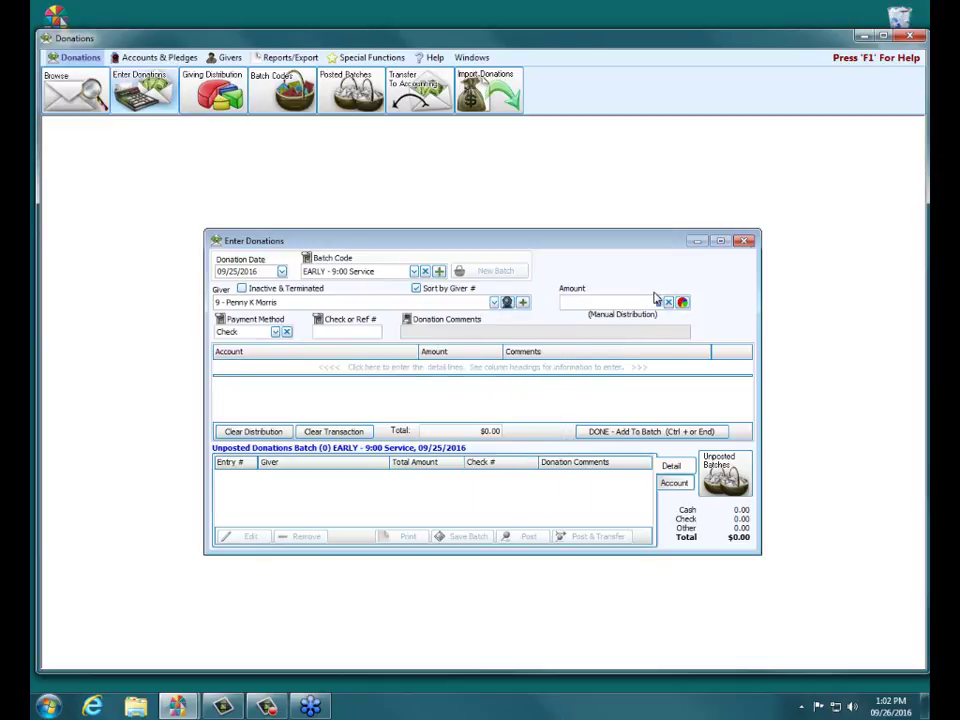
pyautogui.write('66')
pyautogui.click(300, 369)
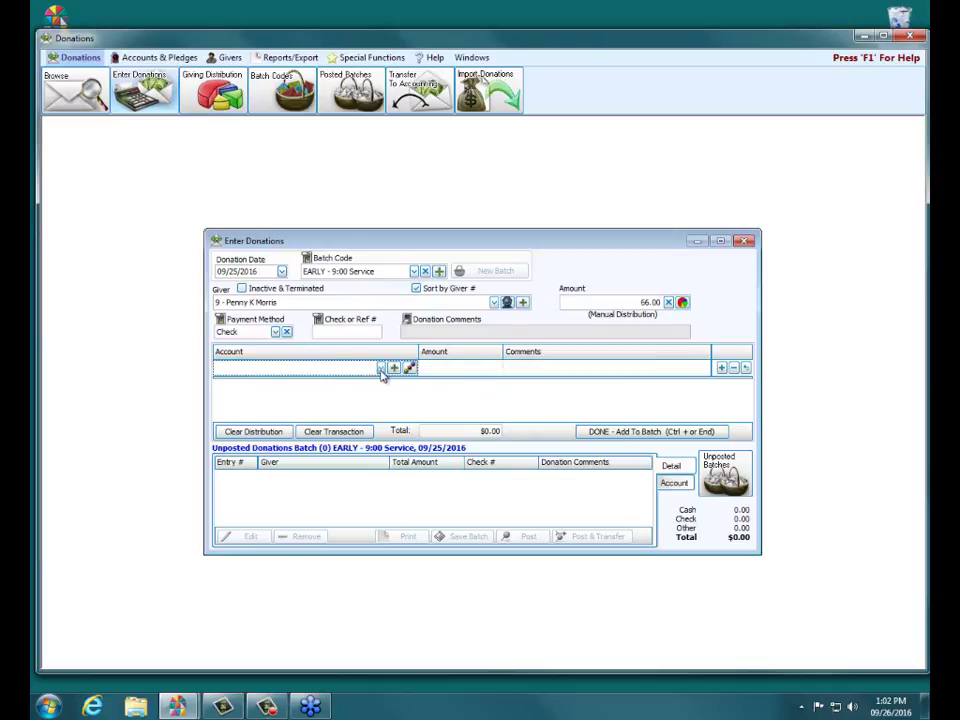
pyautogui.click(381, 367)
pyautogui.click(345, 453)
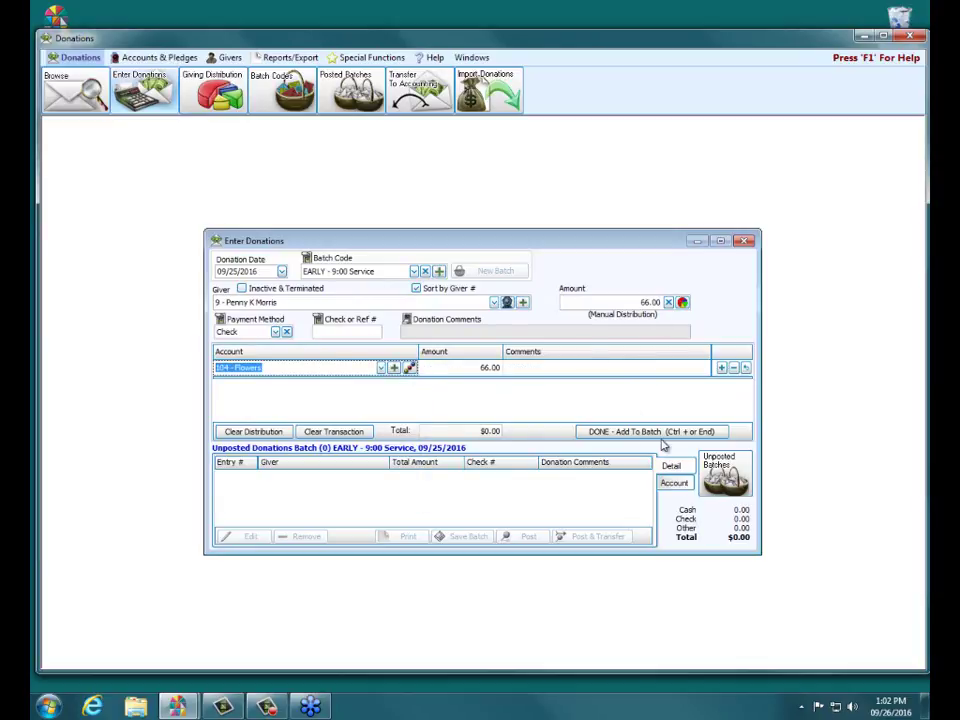
# Step: Enter the check number for the Flowers donation and add the donation to the batch
pyautogui.click(655, 431)
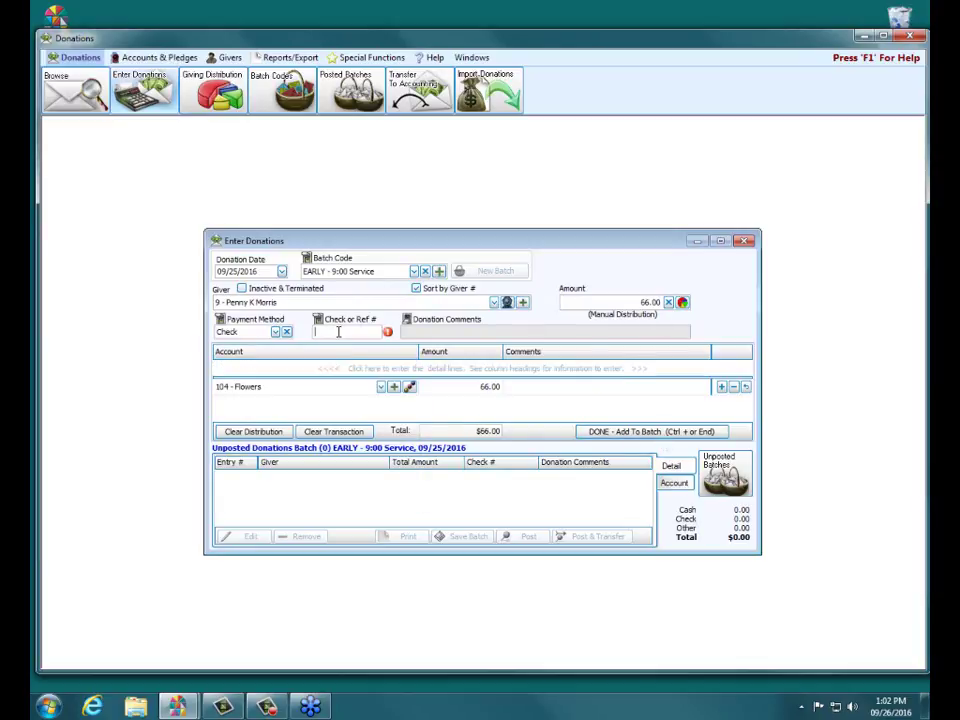
pyautogui.write('666554')
pyautogui.click(604, 431)
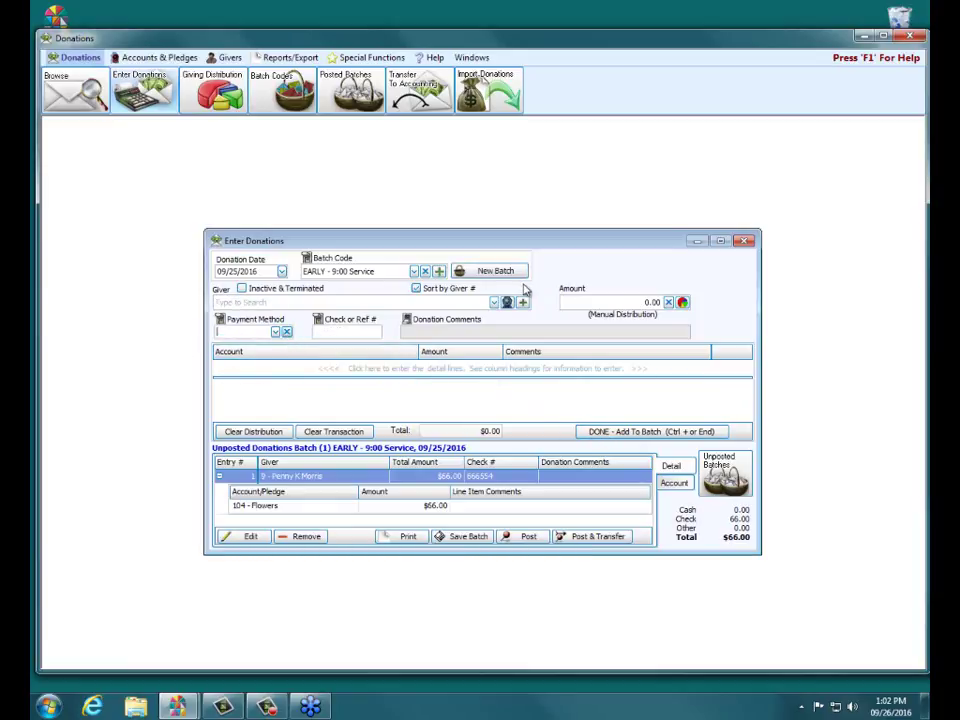
# Step: Add a 657.00 donation from the eighth listed giver for 103 - Building Fund to the batch, leaving the payment method blank
pyautogui.click(493, 302)
pyautogui.click(470, 431)
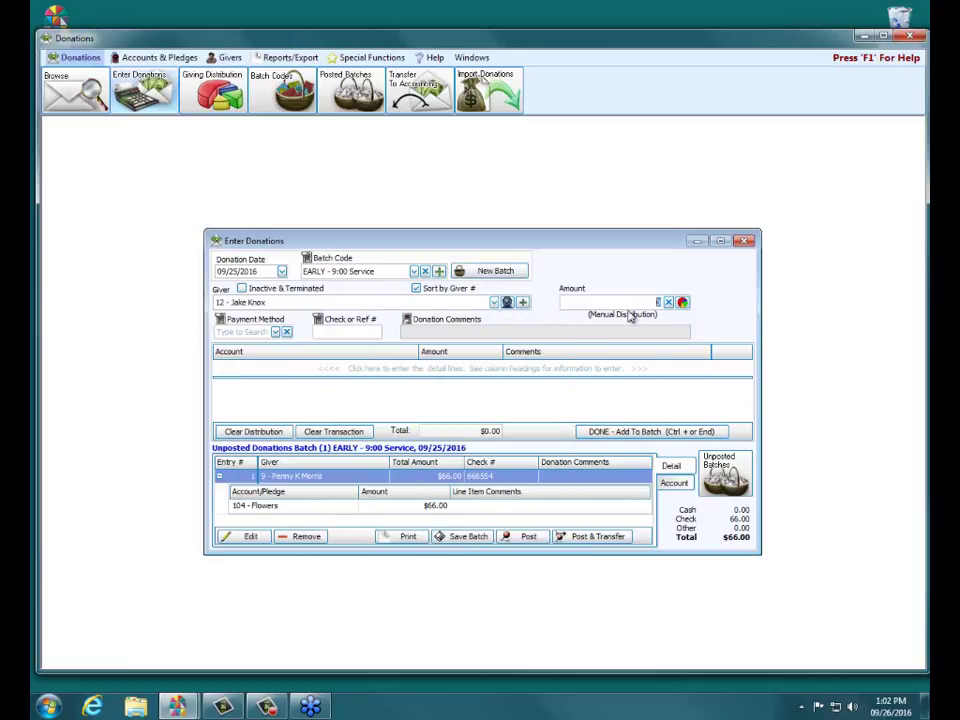
pyautogui.write('657')
pyautogui.press('Tab')
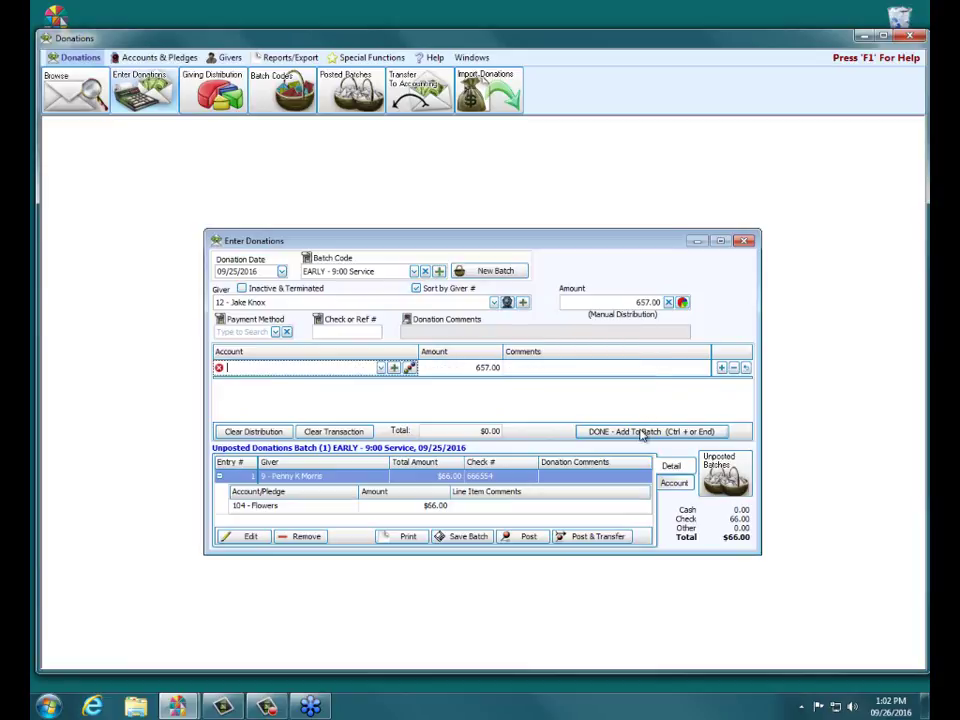
pyautogui.click(381, 367)
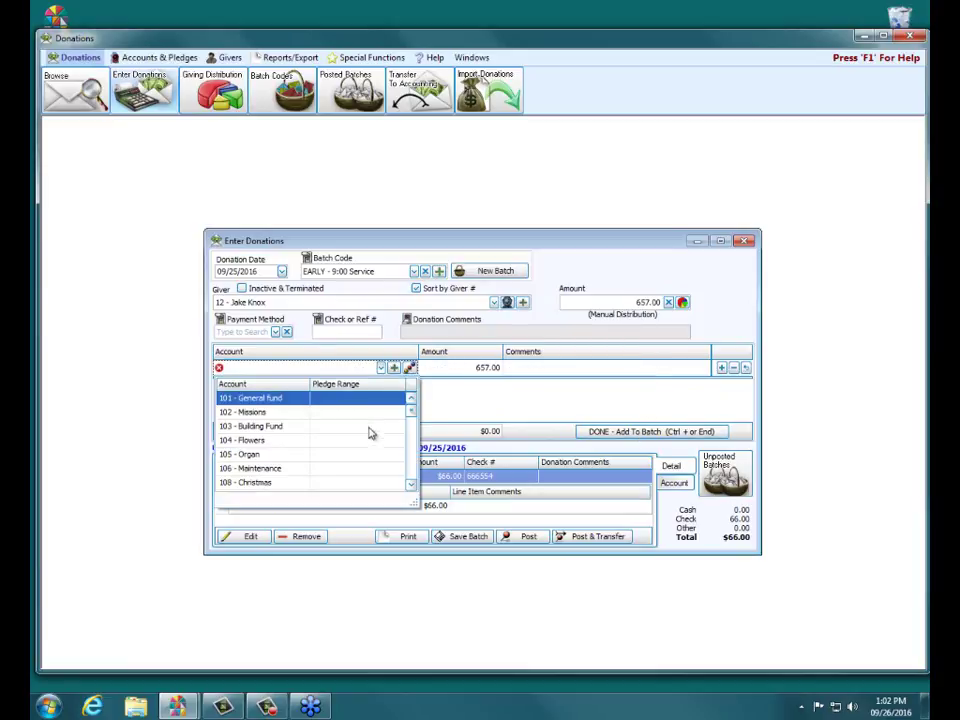
pyautogui.click(365, 424)
pyautogui.click(608, 436)
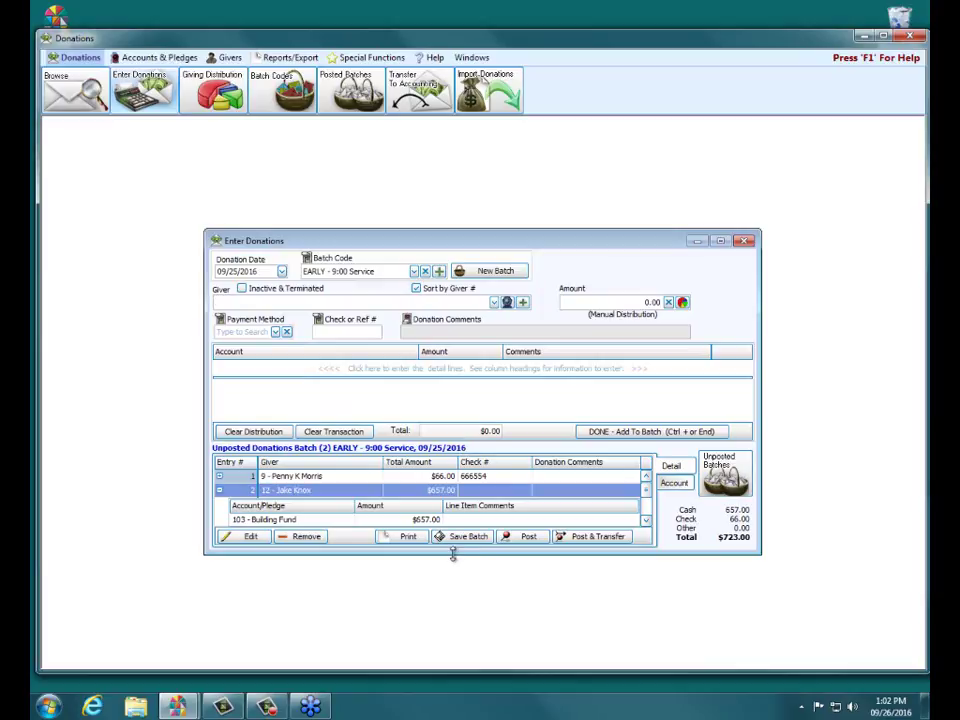
# Step: Make the Enter Donations window taller and compare the unposted batch by account and by entry detail
pyautogui.moveTo(452, 555); pyautogui.dragTo(450, 591)
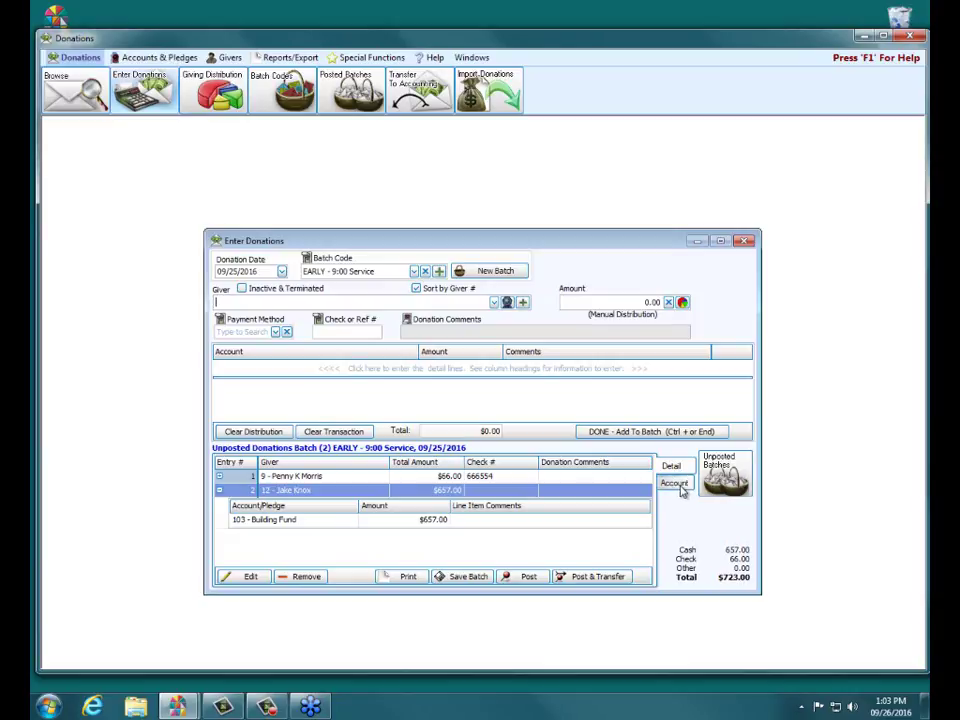
pyautogui.click(681, 488)
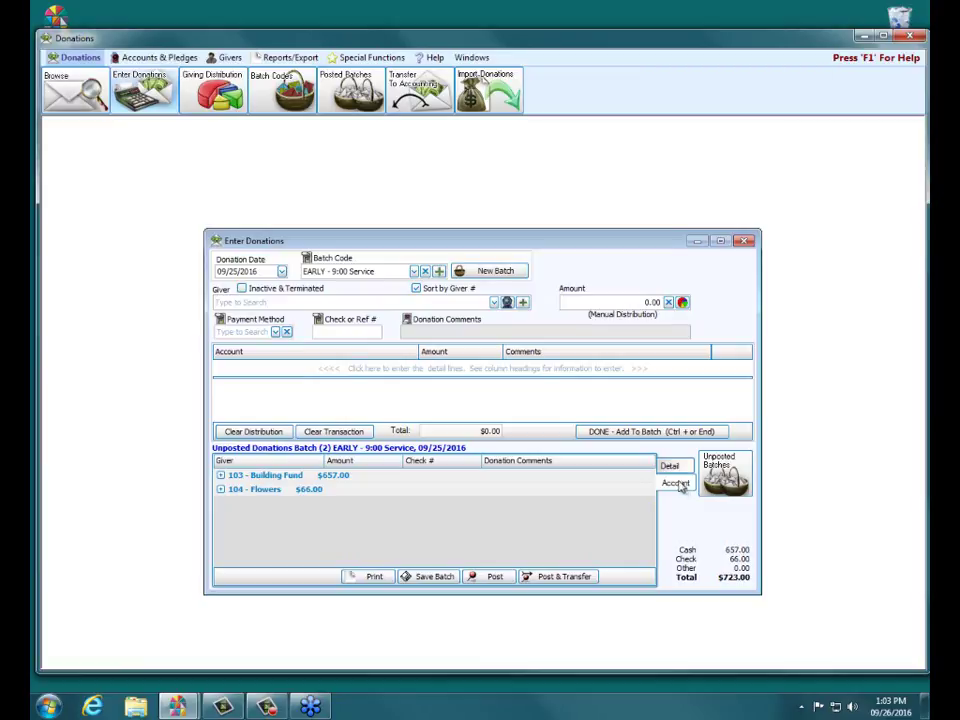
pyautogui.click(672, 467)
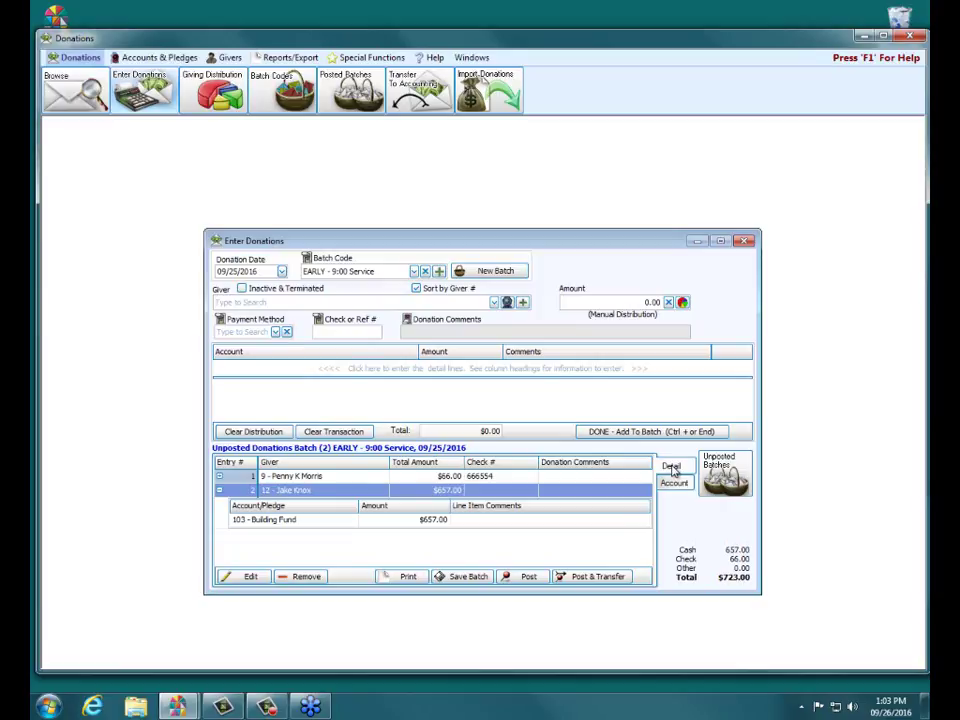
pyautogui.click(675, 484)
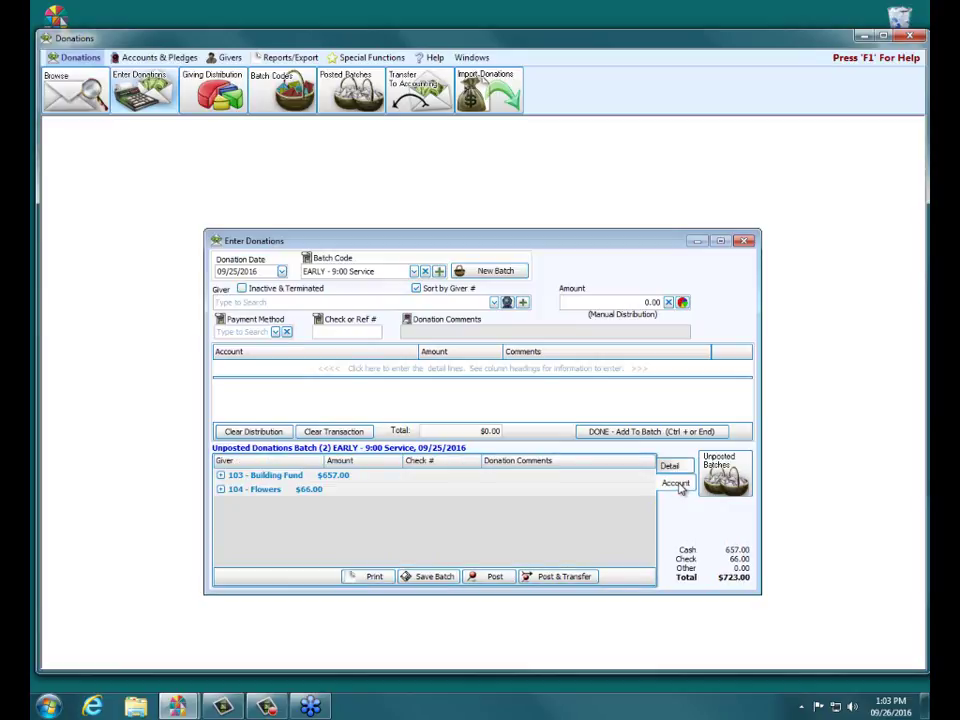
pyautogui.click(676, 467)
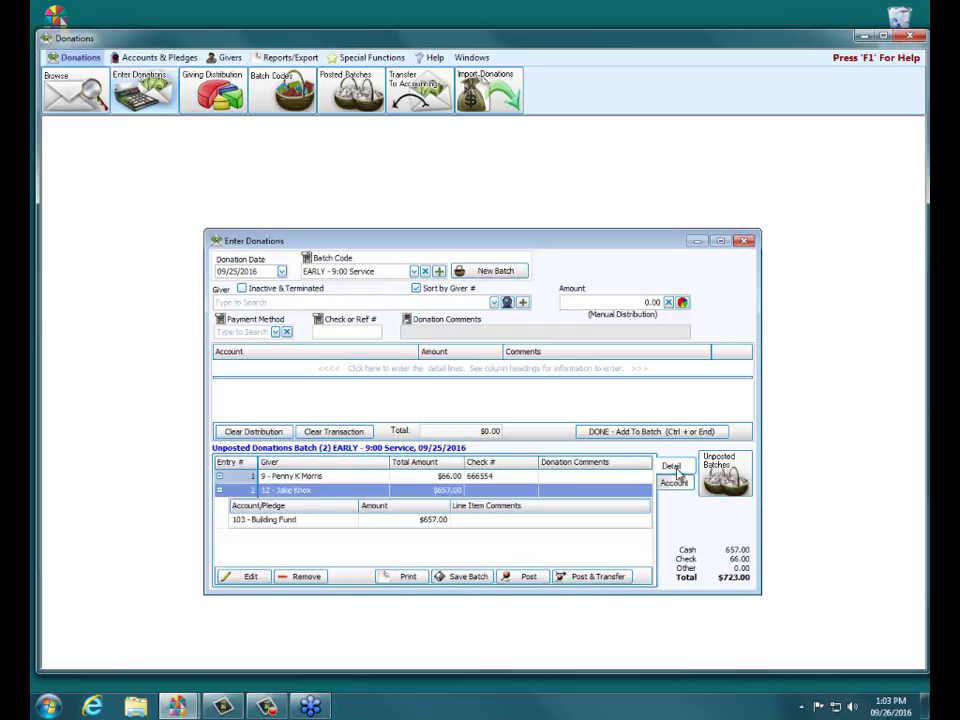
# Step: Preview the unposted batch report with detail shown, check its title line, and close the report
pyautogui.click(390, 579)
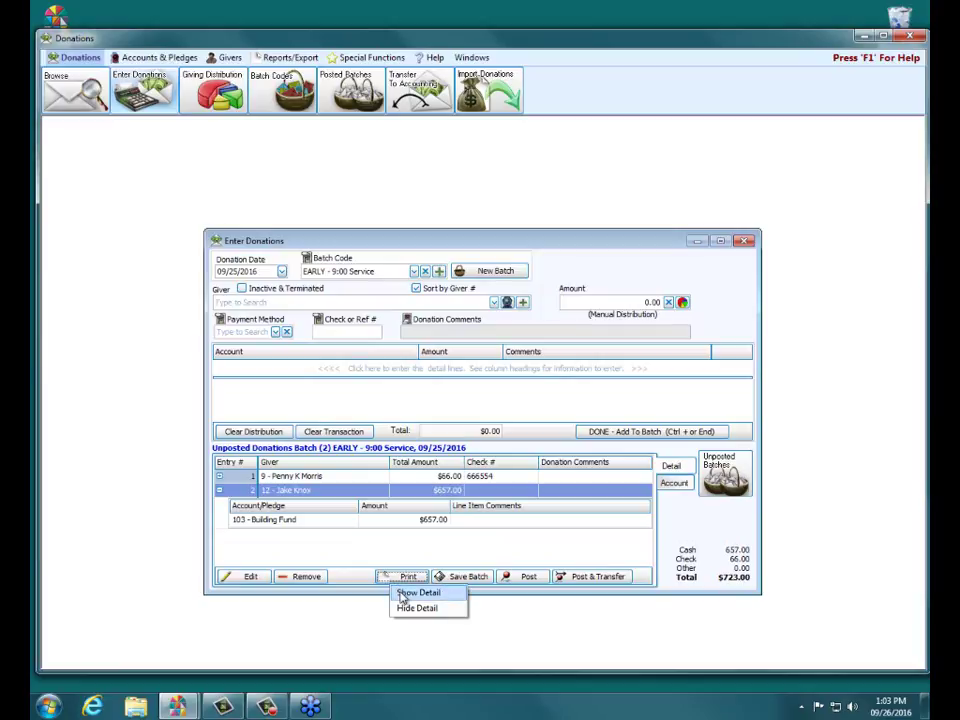
pyautogui.click(402, 595)
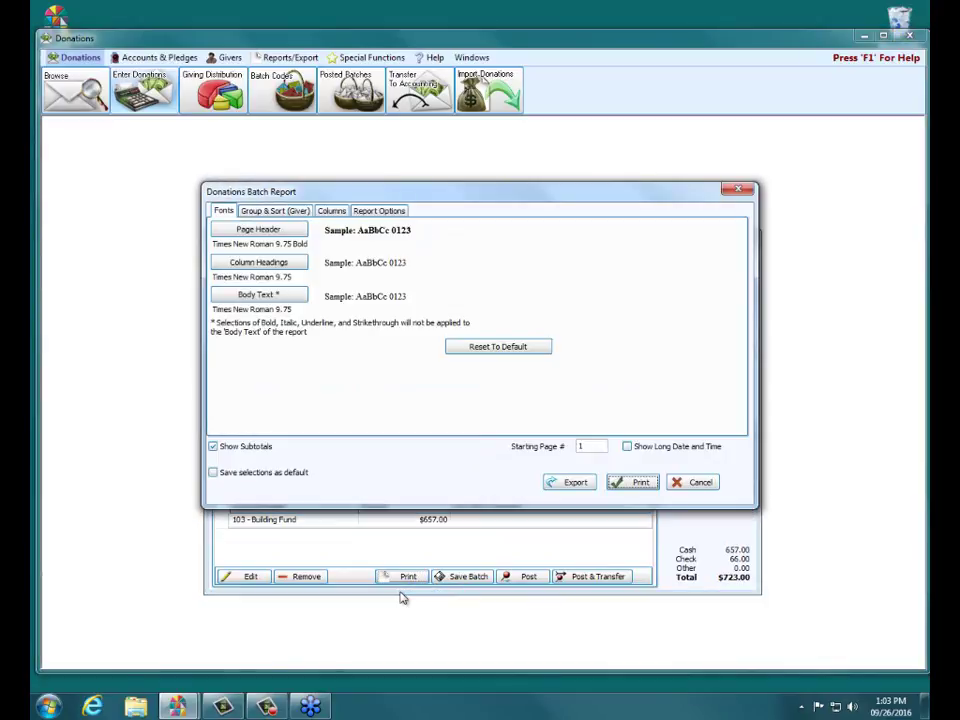
pyautogui.click(639, 488)
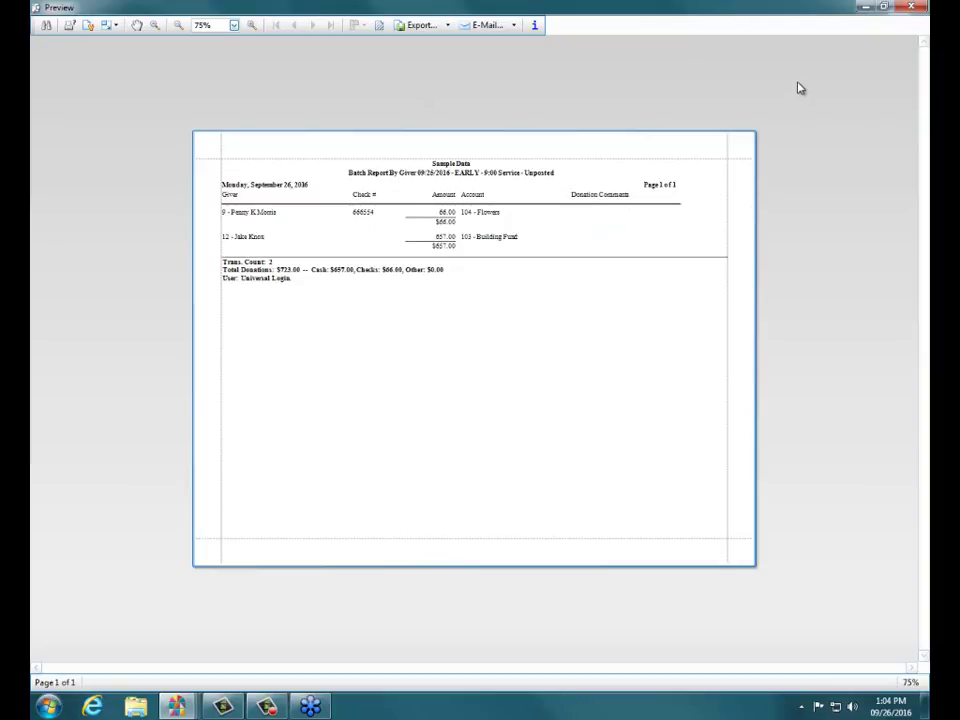
pyautogui.click(533, 176)
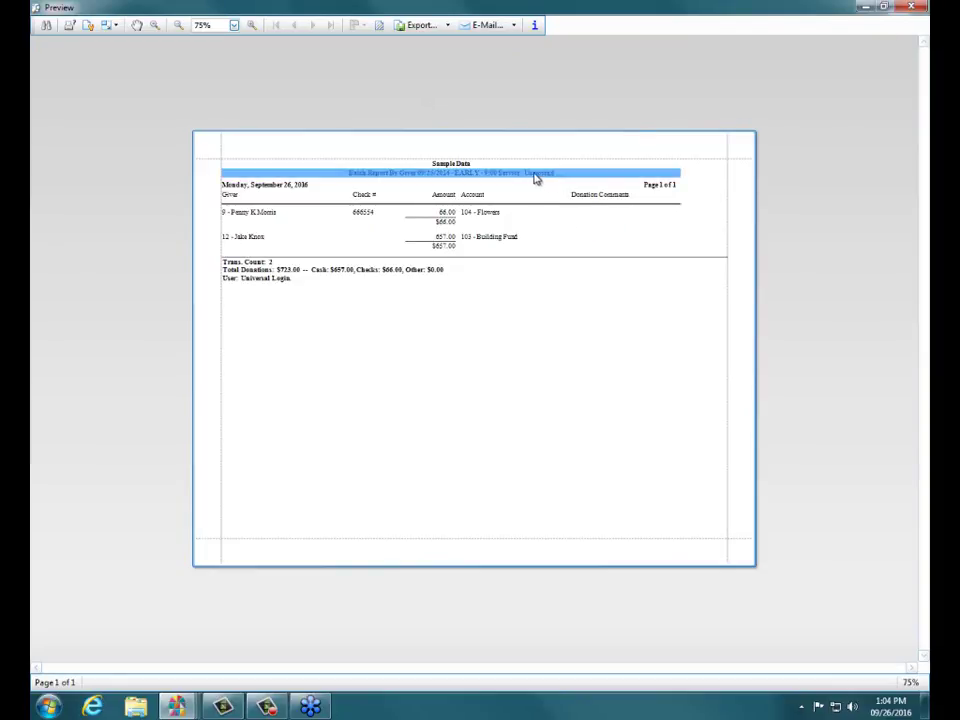
pyautogui.click(545, 188)
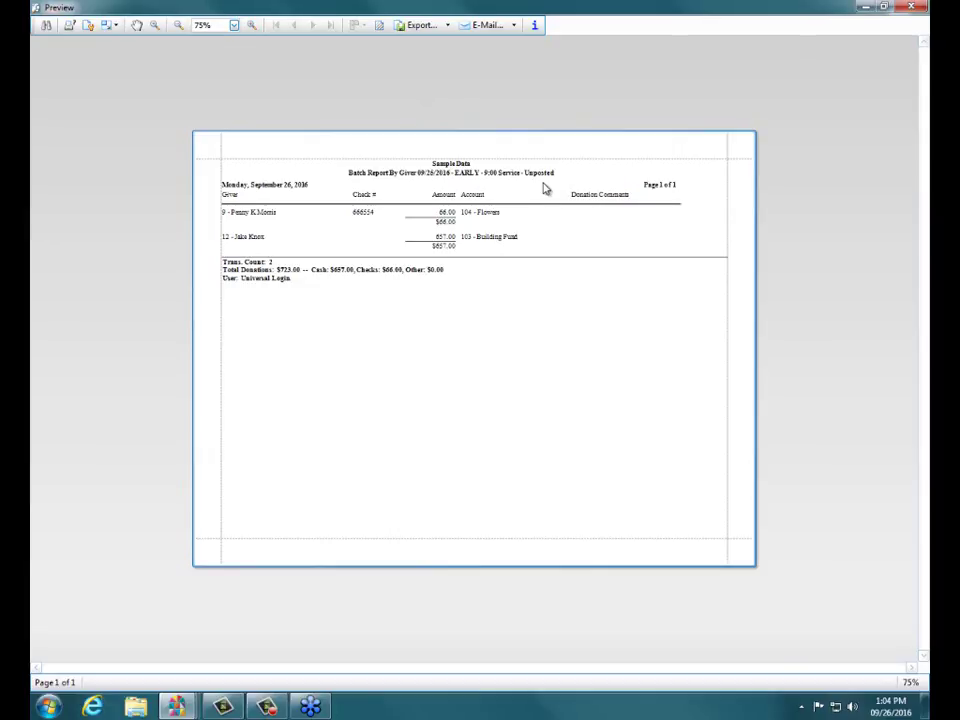
pyautogui.click(923, 10)
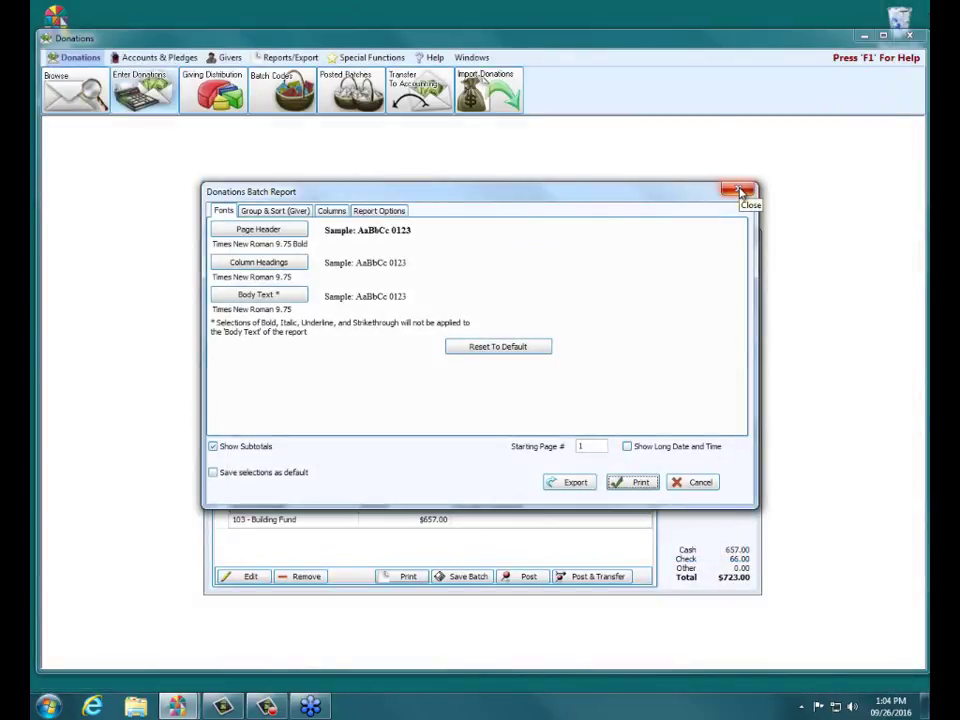
pyautogui.click(740, 192)
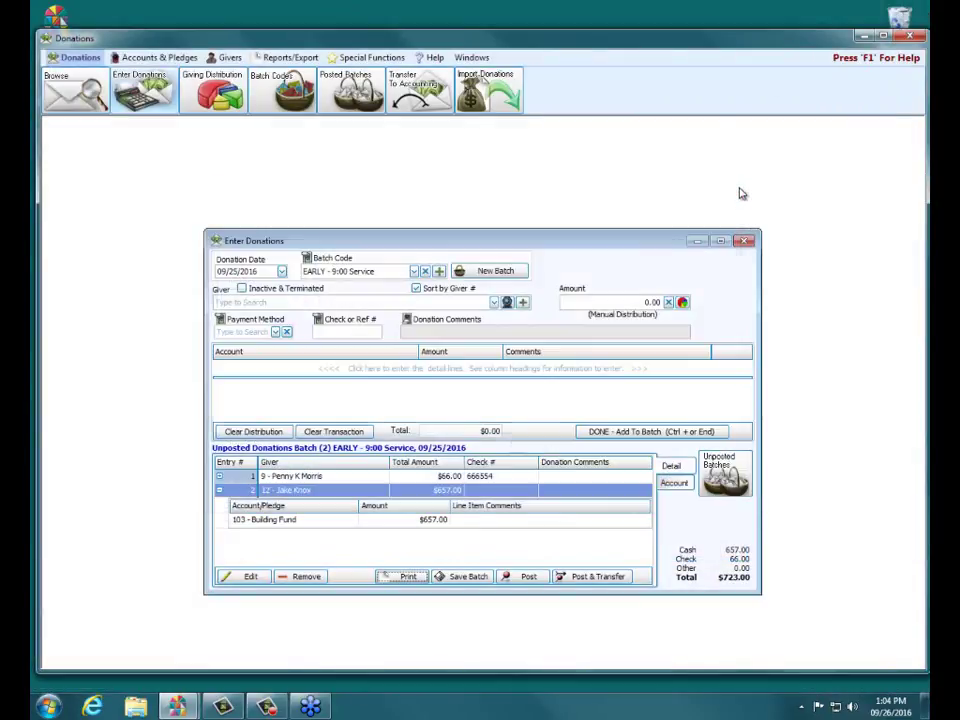
# Step: Preview the unposted batch report with detail hidden and close the report
pyautogui.click(407, 579)
pyautogui.click(416, 609)
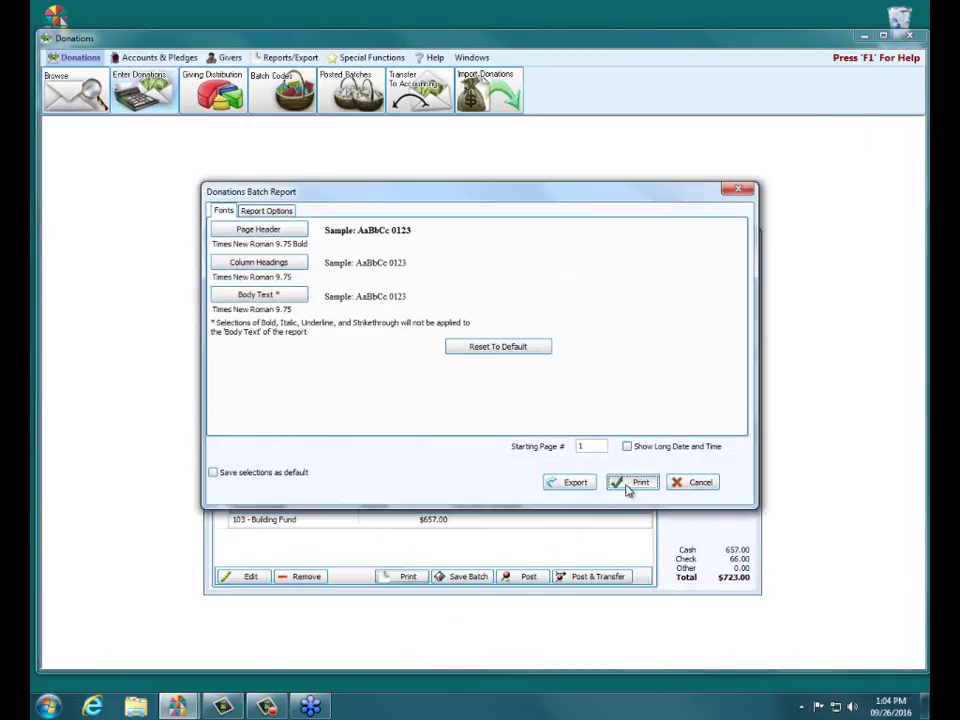
pyautogui.click(626, 490)
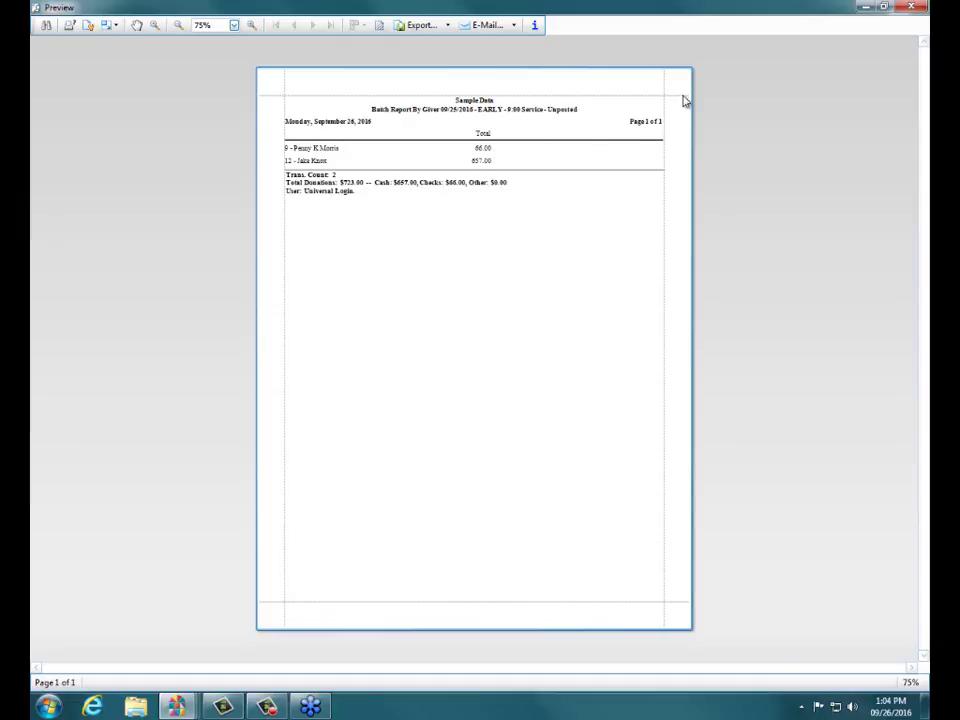
pyautogui.click(866, 7)
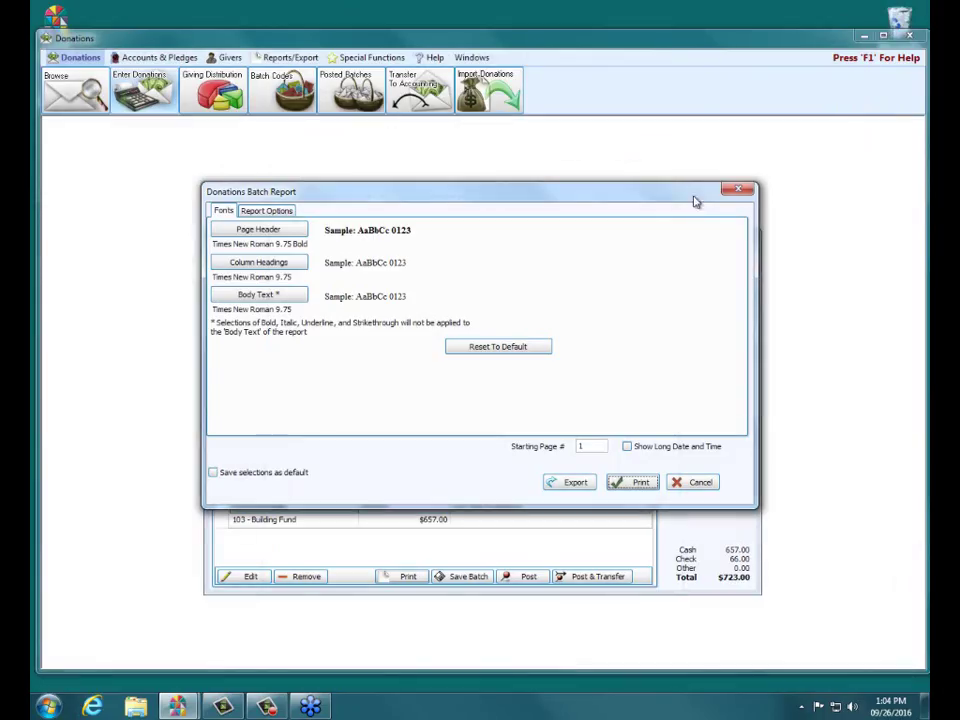
pyautogui.click(700, 483)
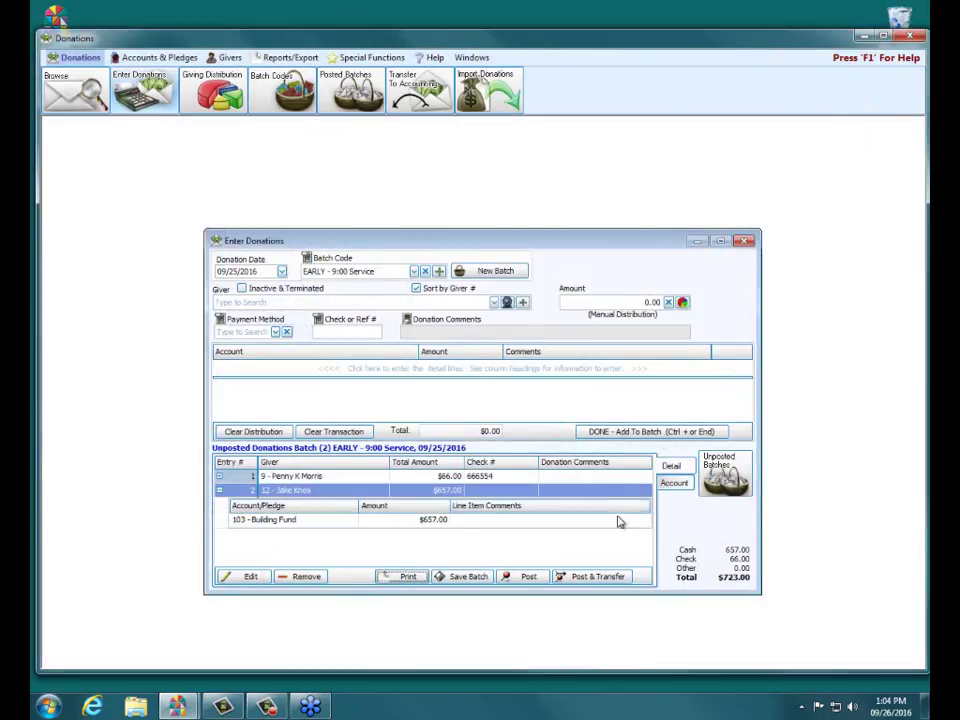
# Step: Preview the unposted batch report by account with detail shown, check its totals section, and close the report
pyautogui.click(676, 484)
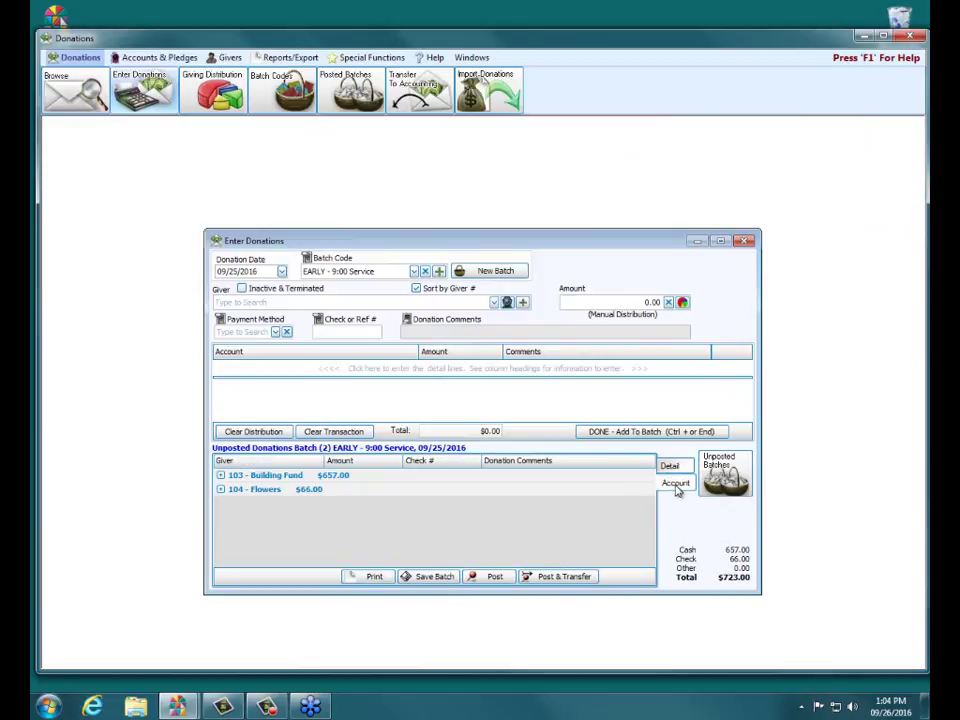
pyautogui.click(378, 582)
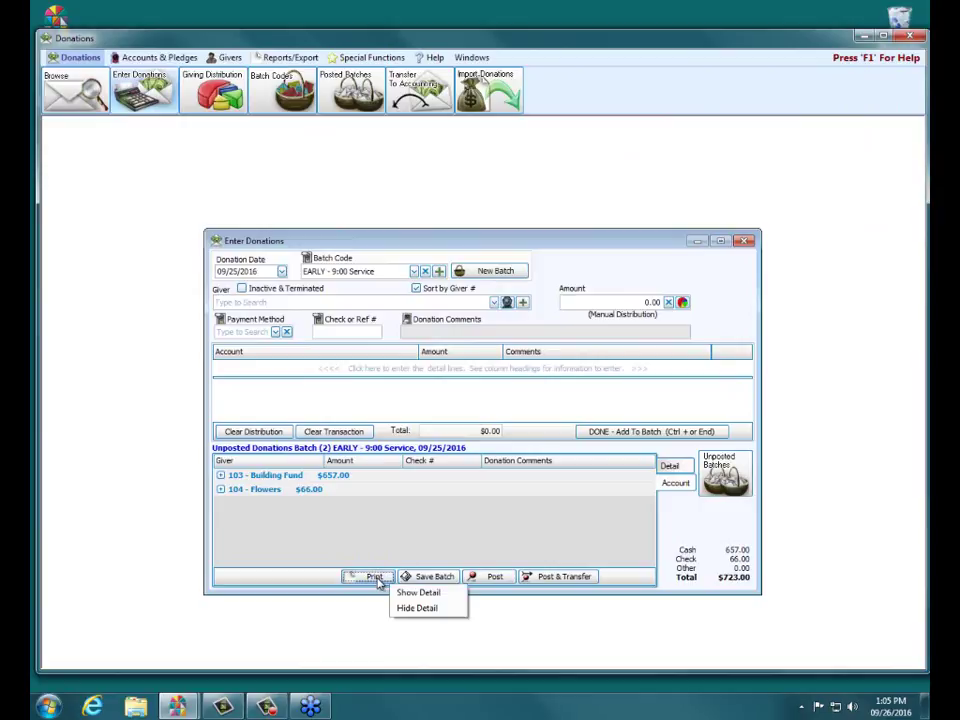
pyautogui.click(435, 596)
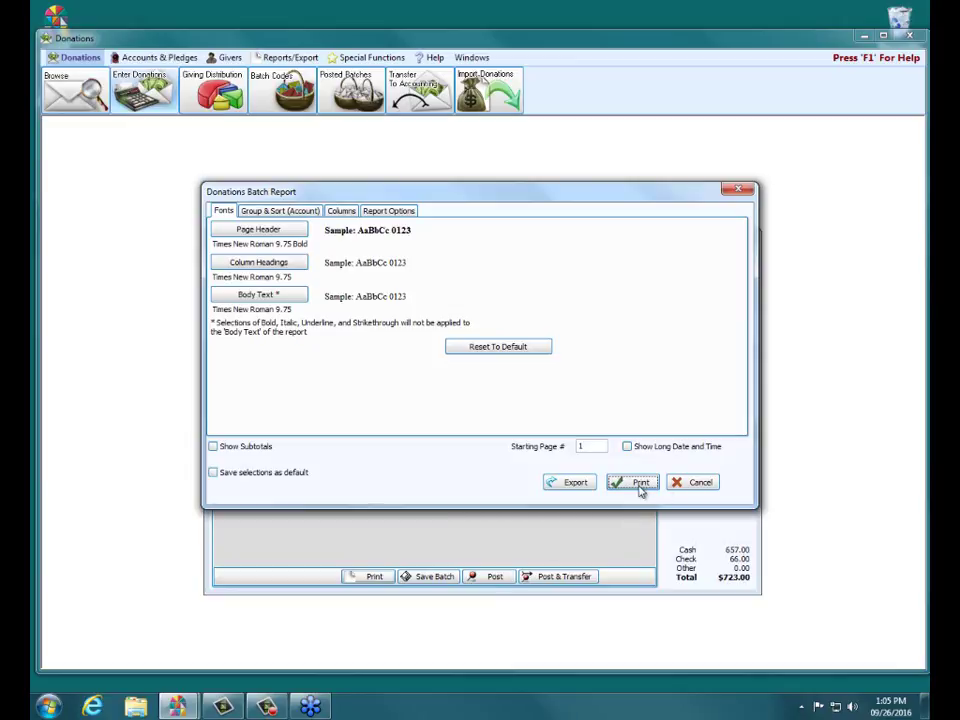
pyautogui.click(640, 484)
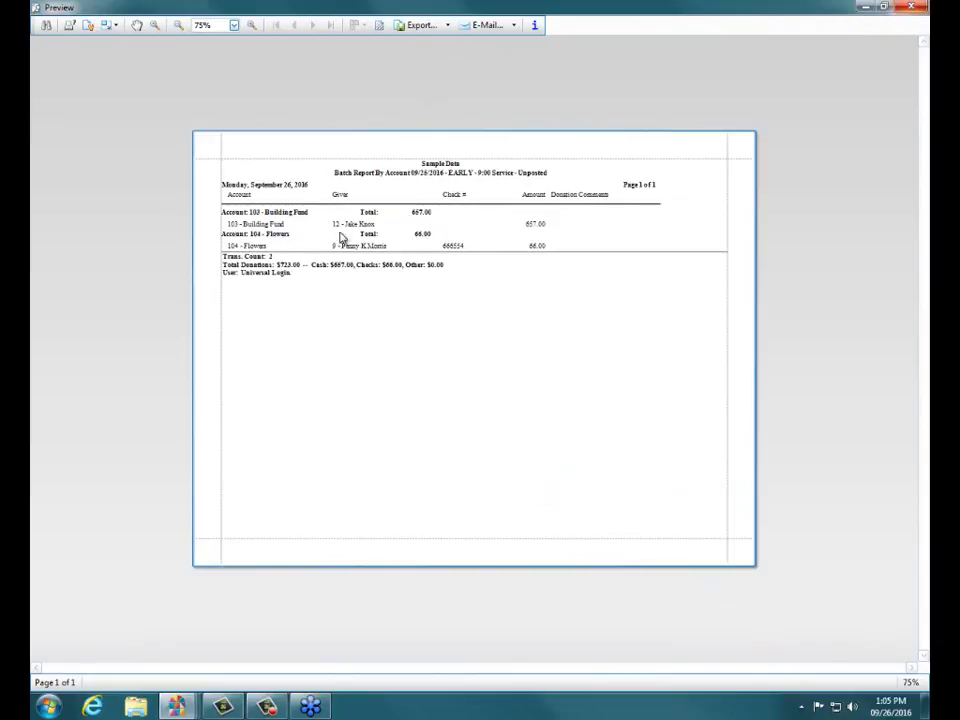
pyautogui.click(268, 276)
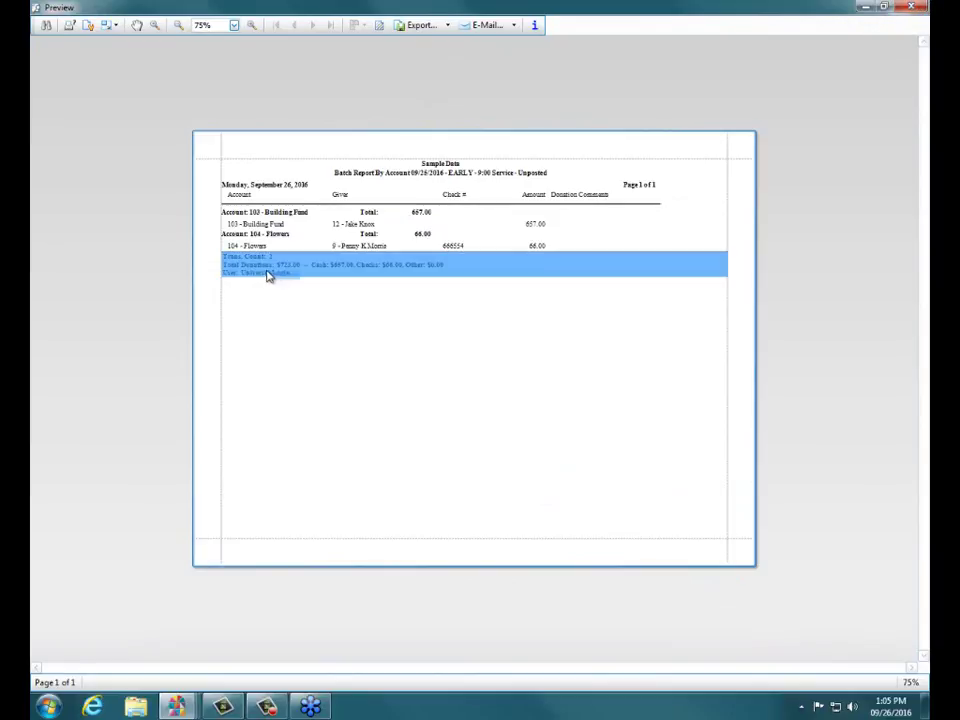
pyautogui.click(387, 286)
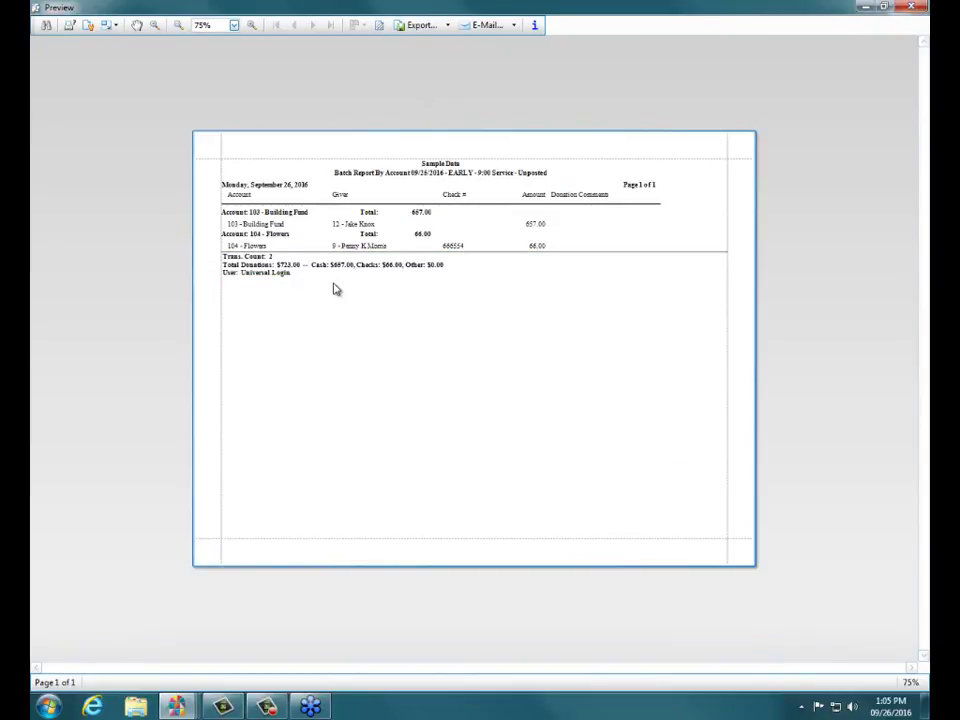
pyautogui.click(922, 8)
pyautogui.click(701, 483)
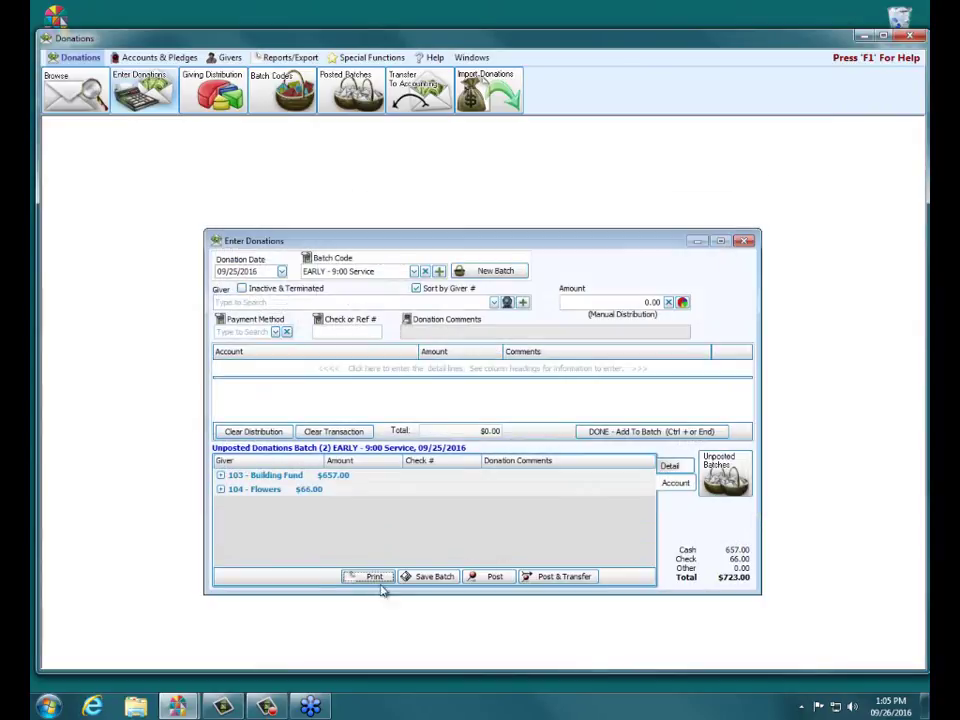
# Step: Preview the unposted batch report by account with detail hidden and close the report
pyautogui.click(364, 579)
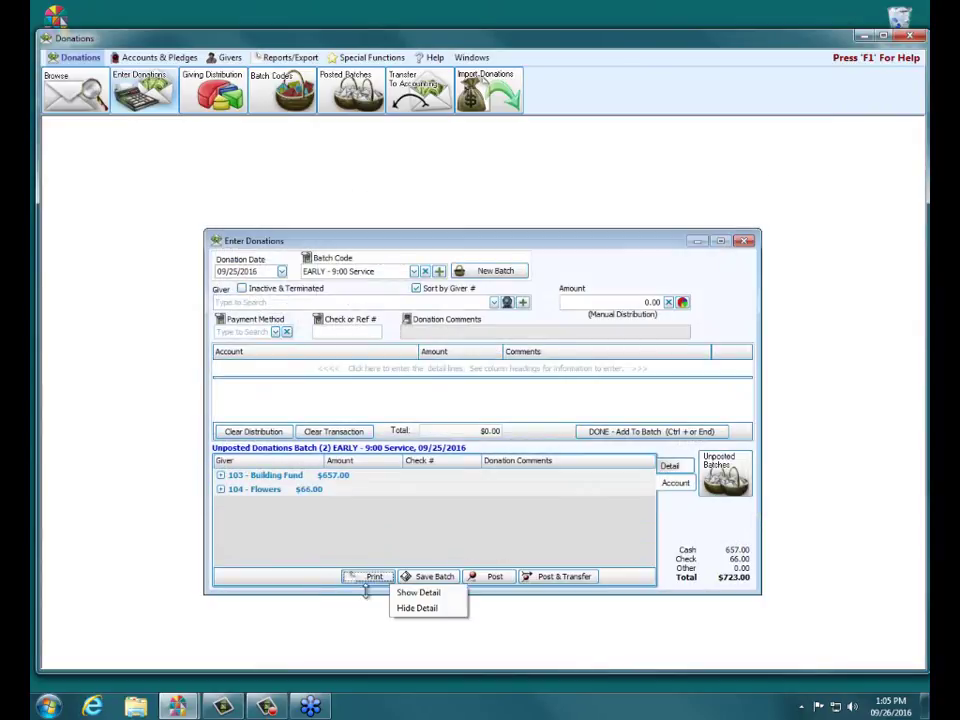
pyautogui.click(417, 608)
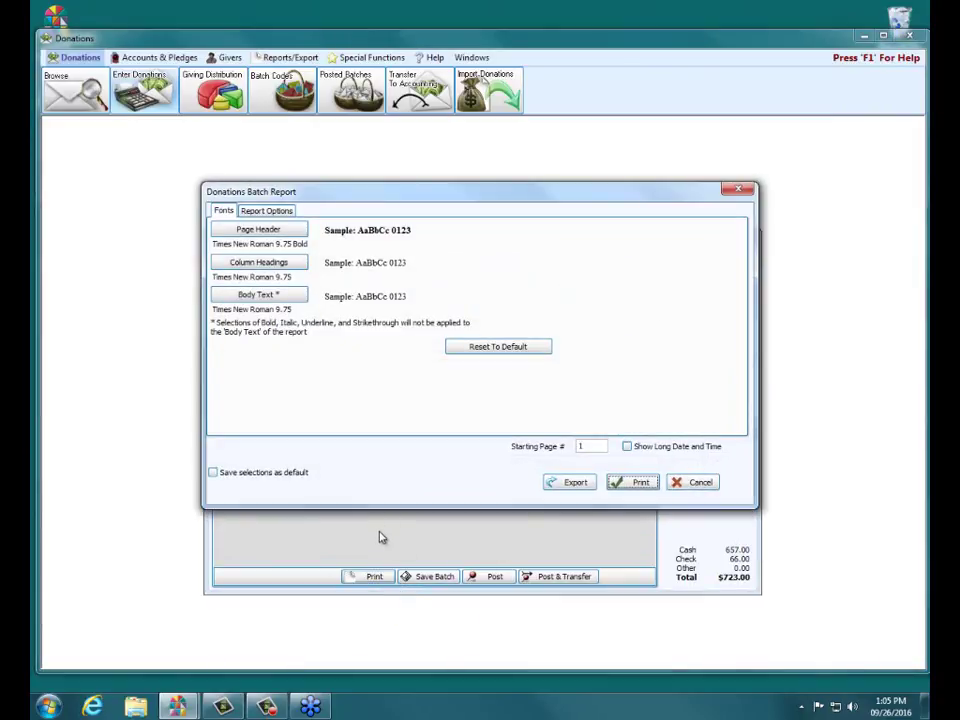
pyautogui.click(620, 484)
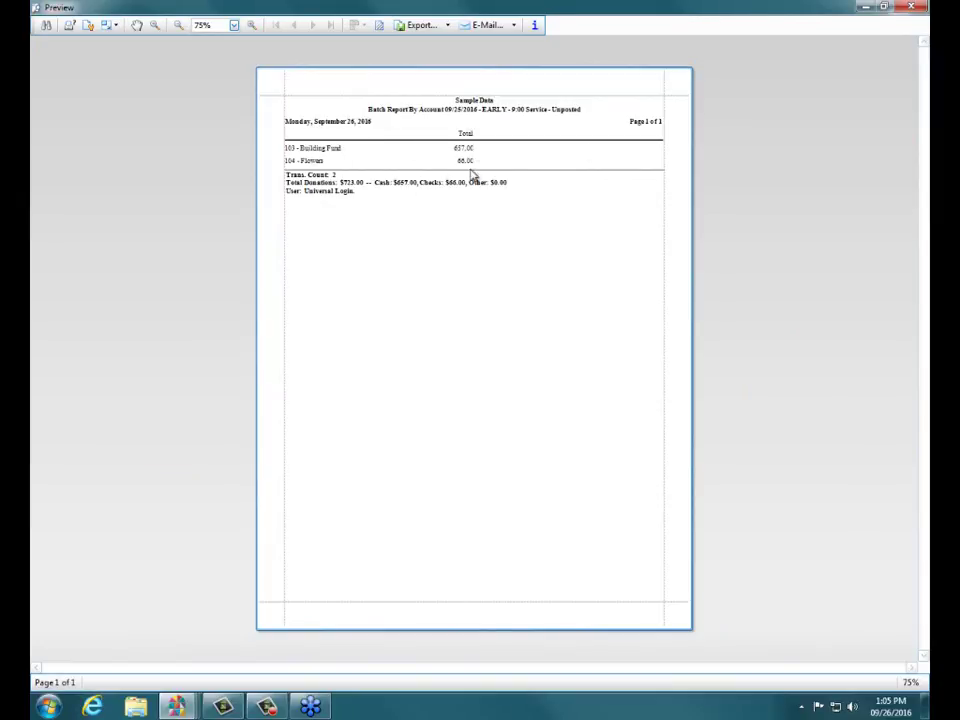
pyautogui.click(912, 9)
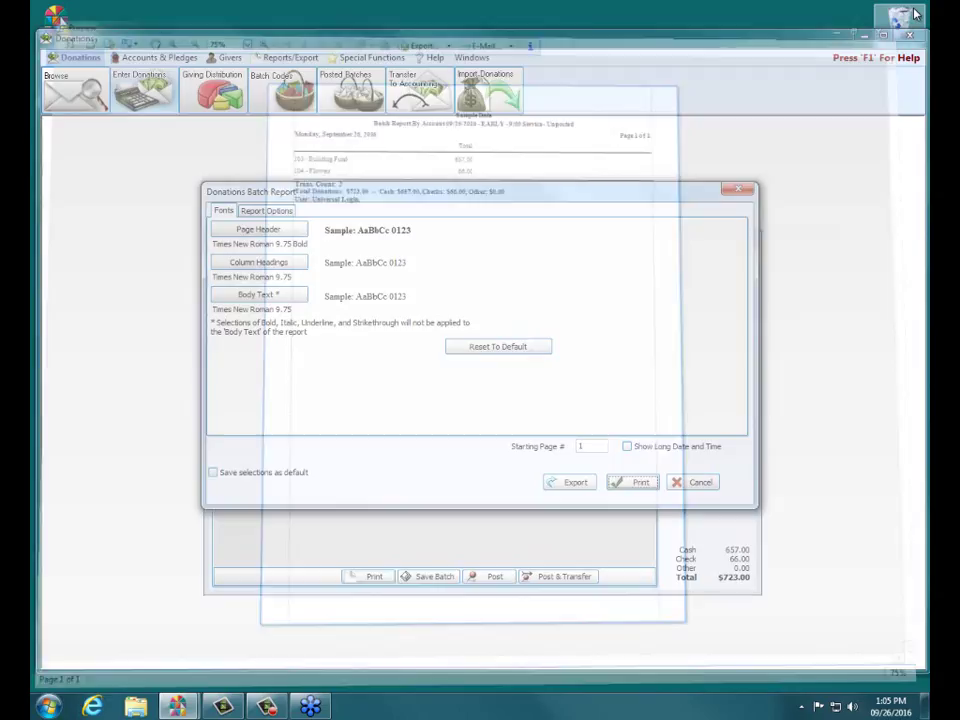
pyautogui.click(737, 191)
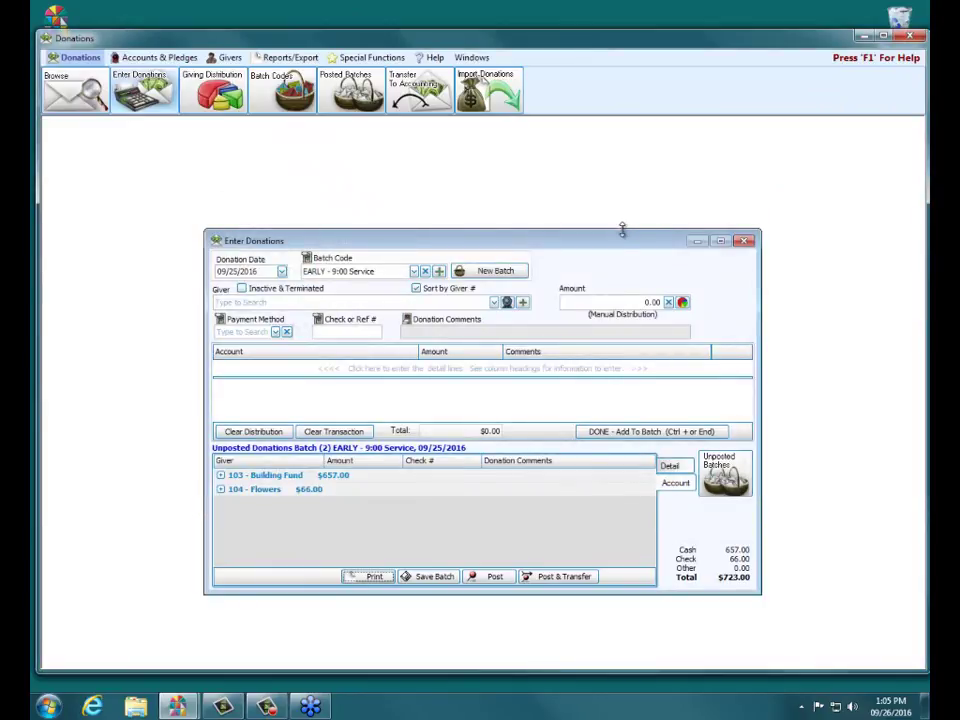
# Step: Return the unposted batch to its entry detail view and save the batch
pyautogui.moveTo(621, 242); pyautogui.dragTo(619, 226)
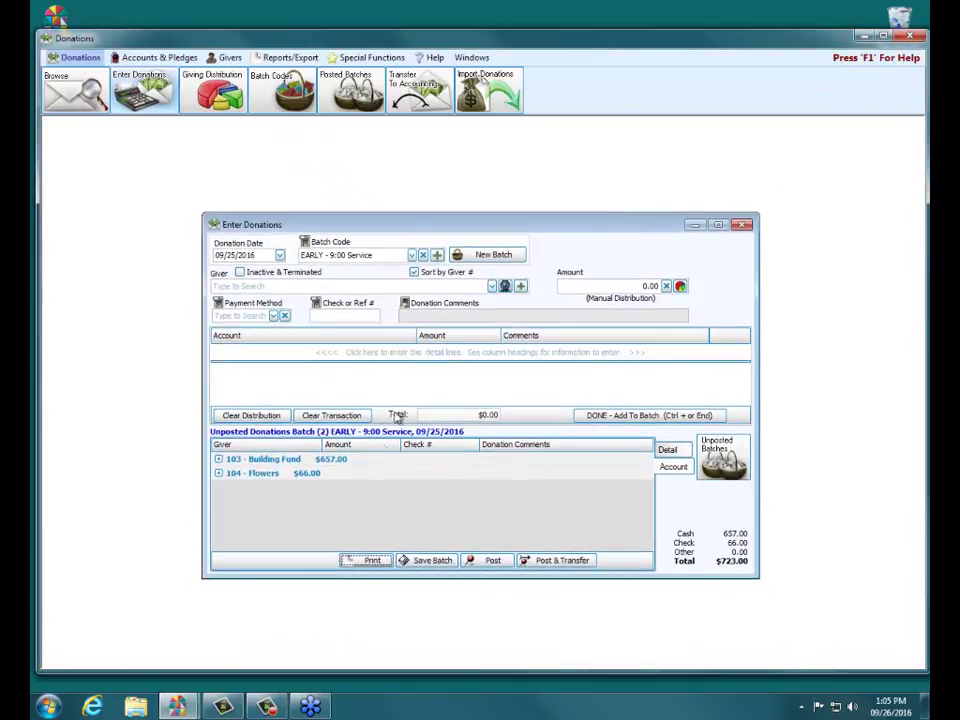
pyautogui.click(674, 451)
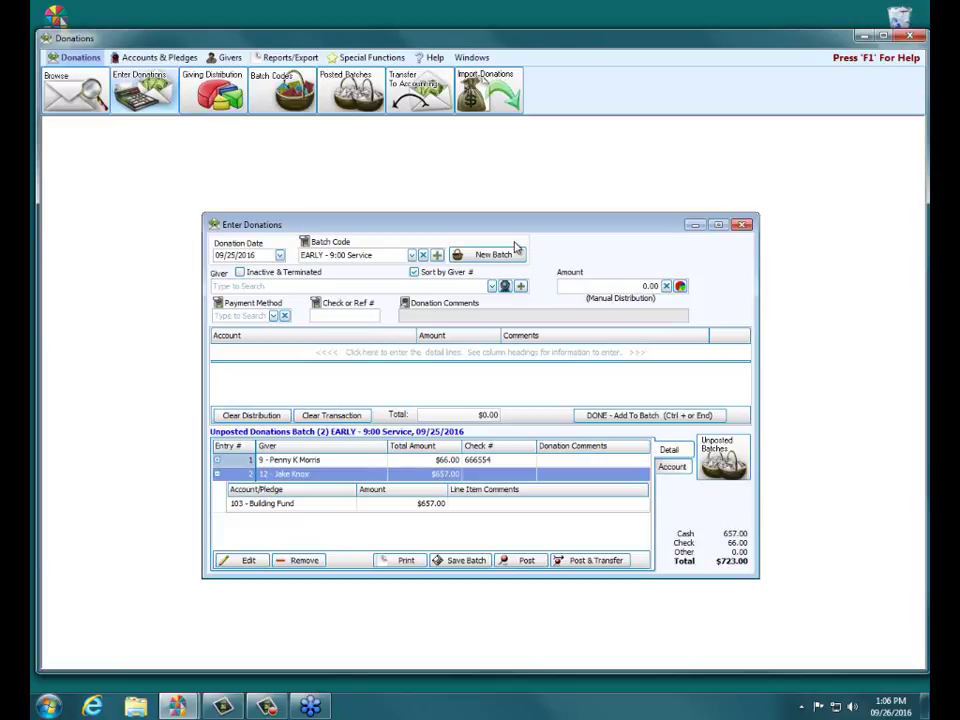
pyautogui.click(468, 561)
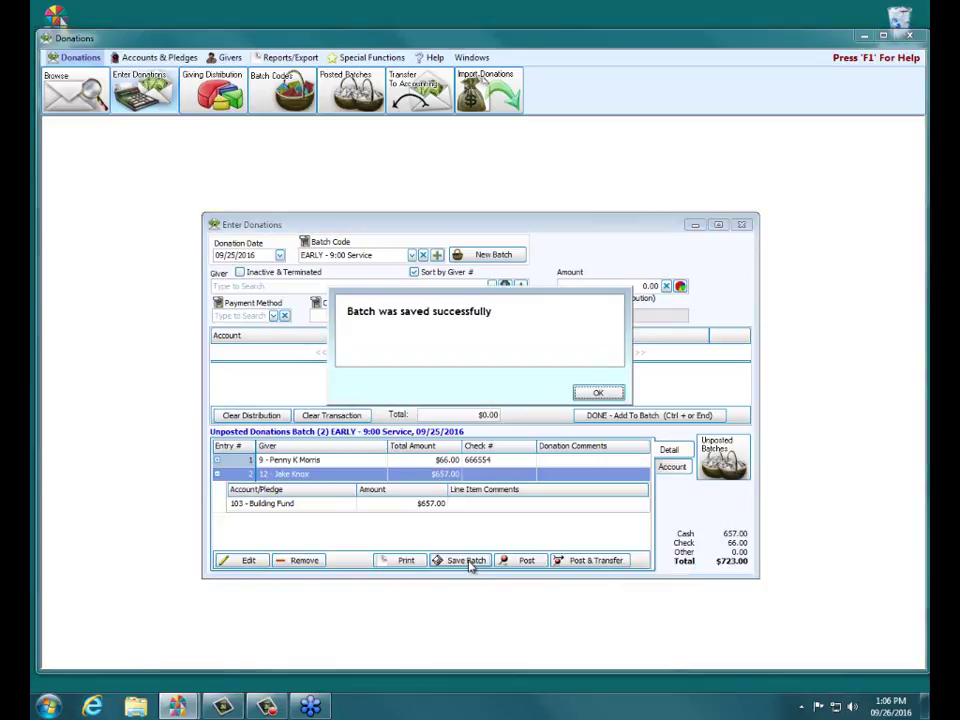
pyautogui.click(607, 395)
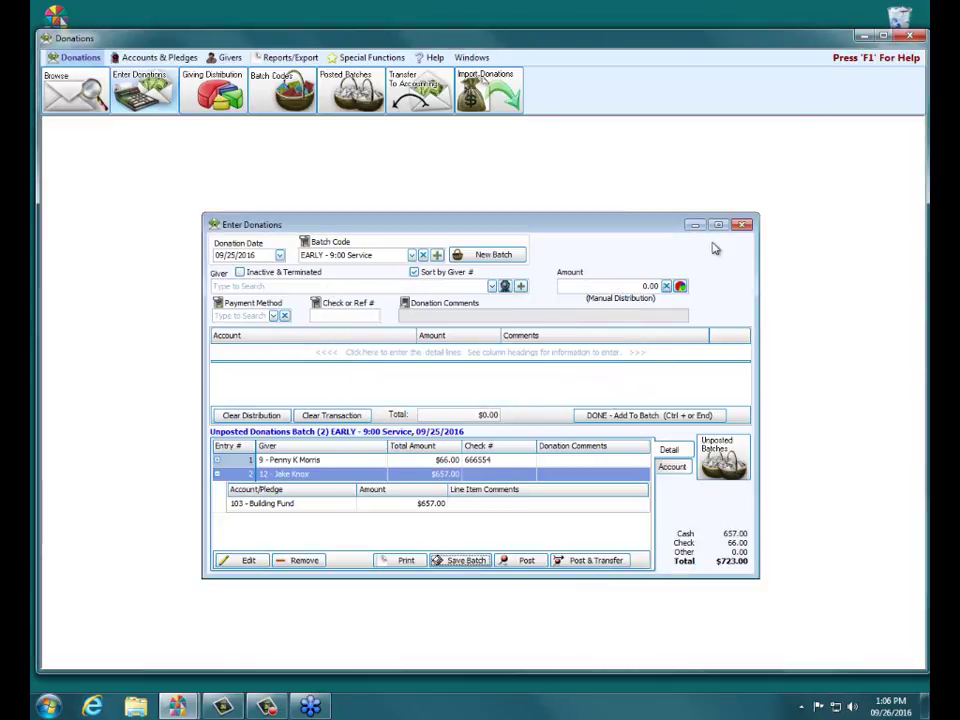
# Step: Close and reopen the Donations module, and open the unposted 09/25/2016 EARLY - 9:00 Service batch for editing
pyautogui.click(741, 226)
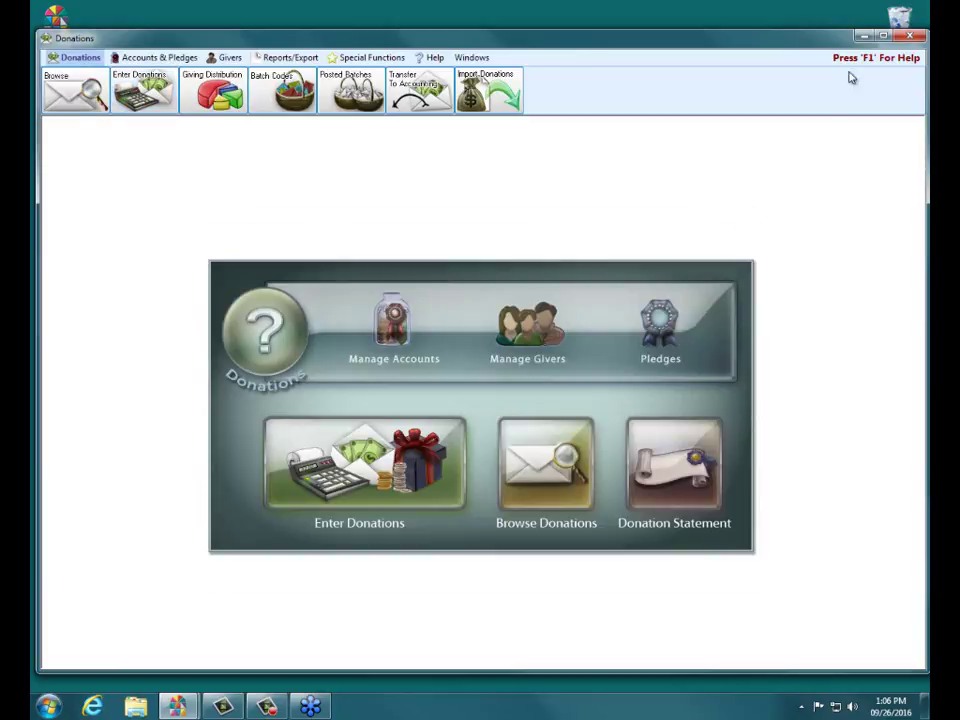
pyautogui.click(920, 40)
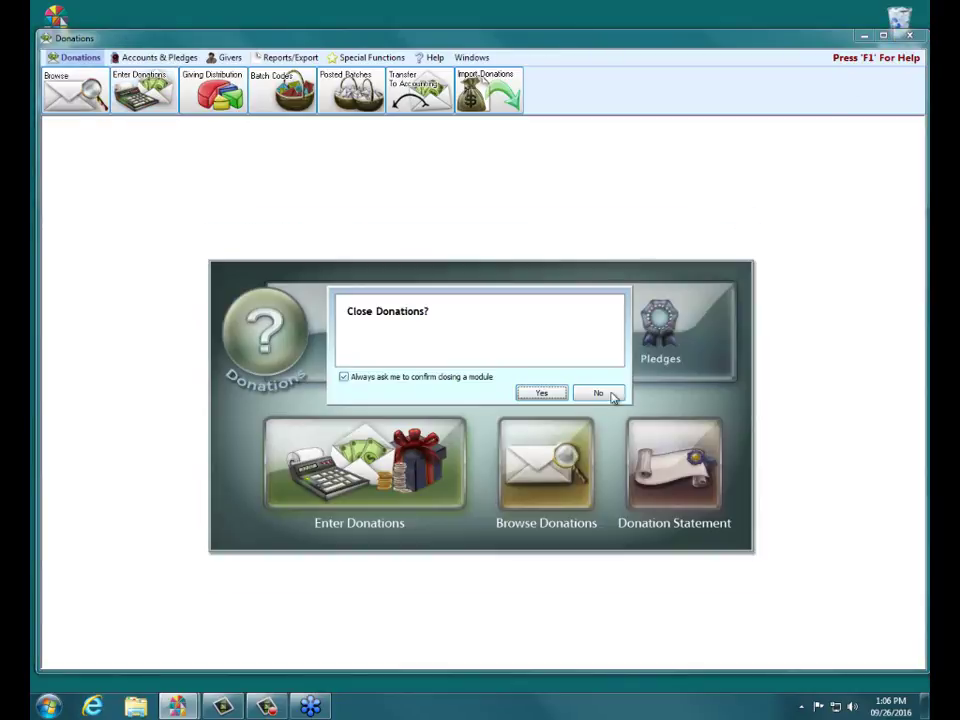
pyautogui.click(549, 397)
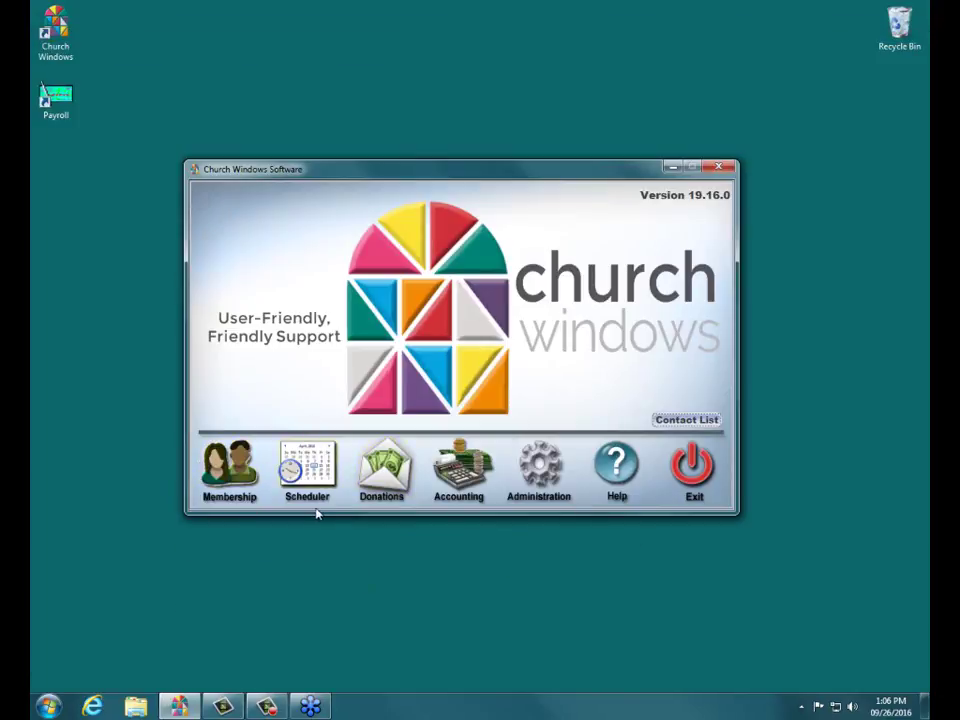
pyautogui.click(389, 482)
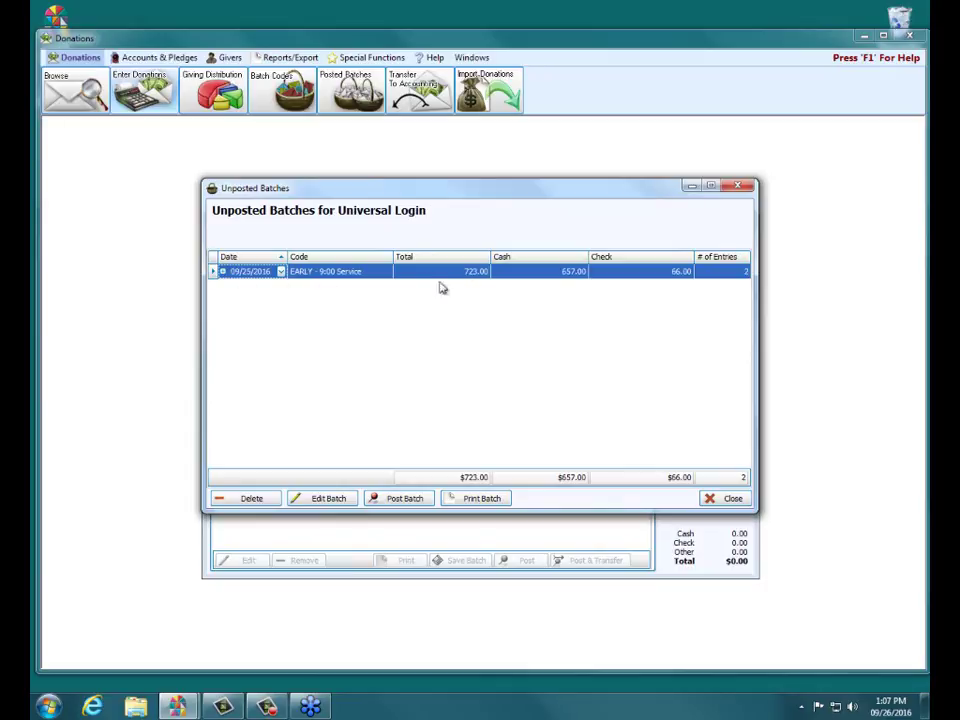
pyautogui.click(316, 496)
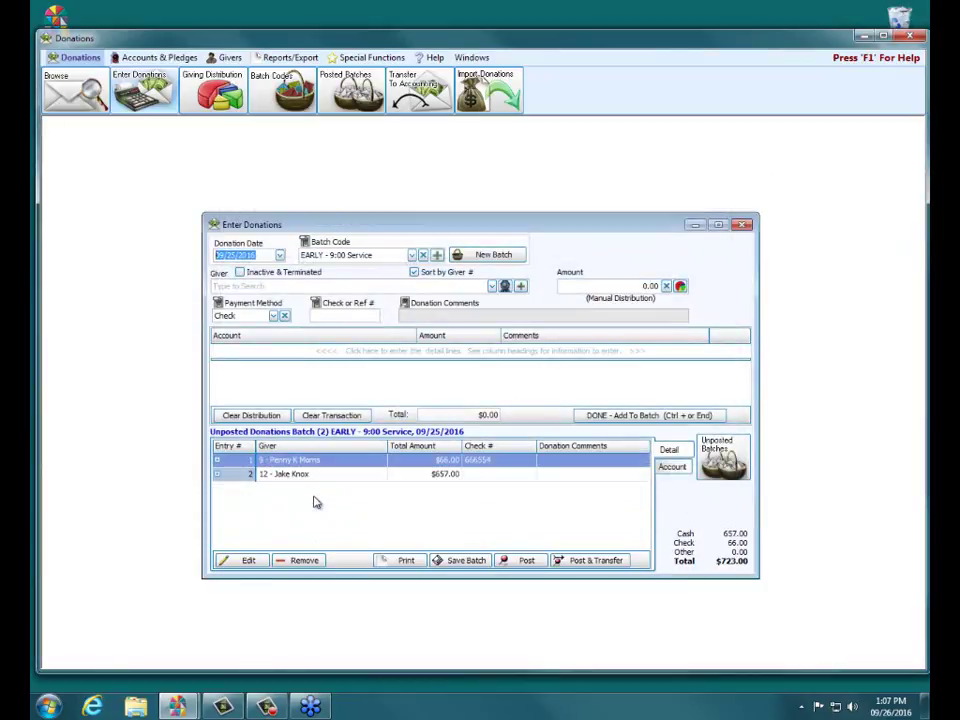
# Step: Add a 55.00 check donation from the sixth listed giver for 109 - Lent to the batch, with 4r as the check number
pyautogui.click(491, 286)
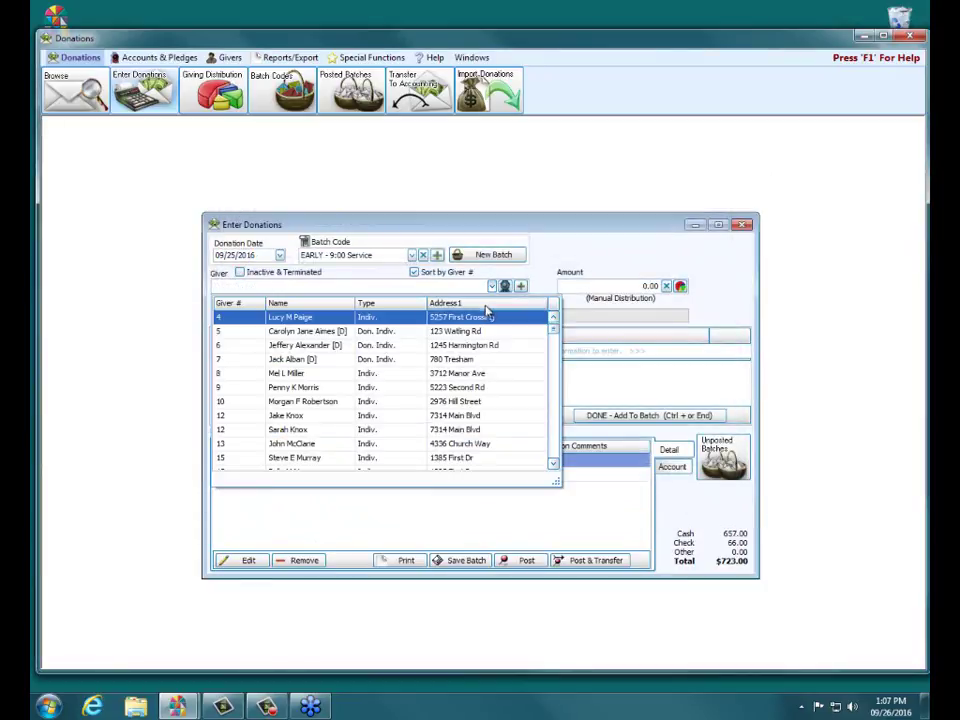
pyautogui.click(454, 387)
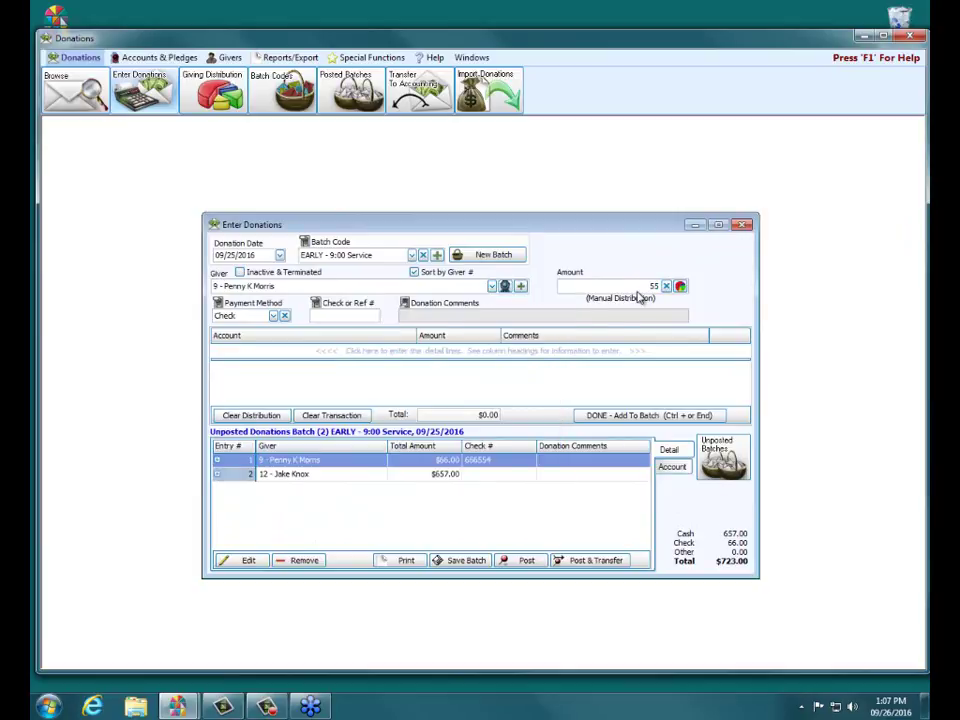
pyautogui.click(318, 320)
pyautogui.write('47')
pyautogui.click(385, 351)
pyautogui.click(385, 351)
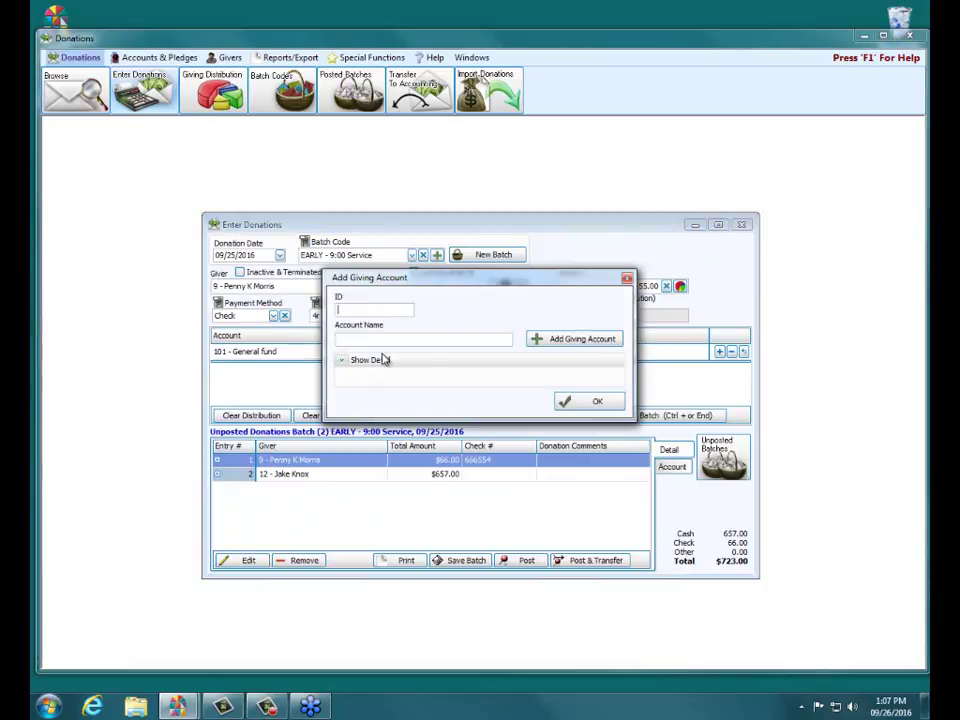
pyautogui.click(627, 279)
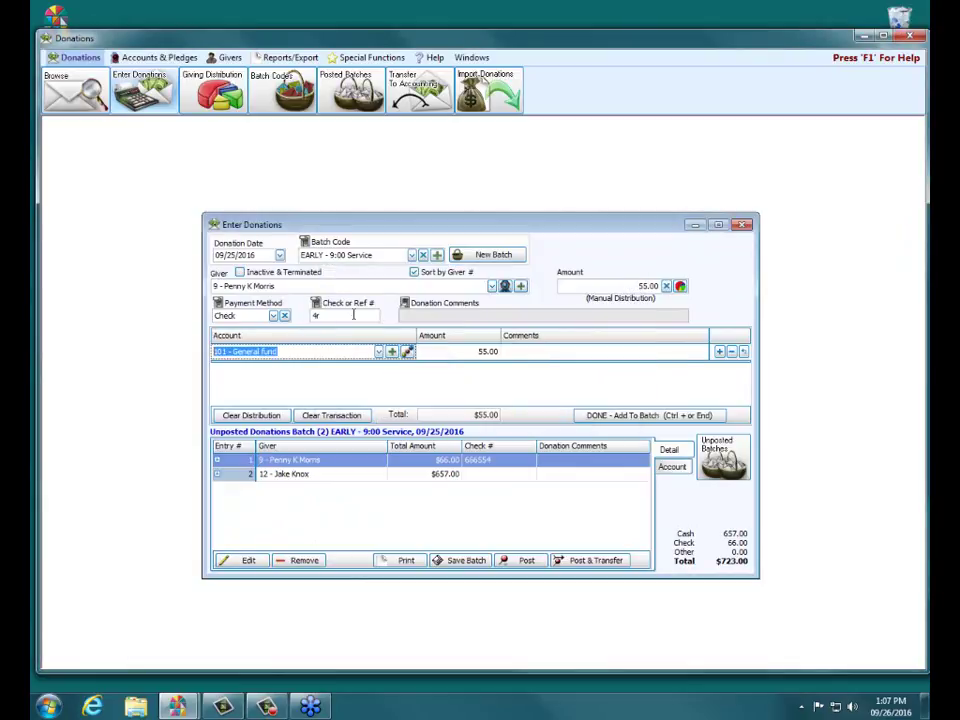
pyautogui.click(378, 351)
pyautogui.scroll(-1, 297, 451)
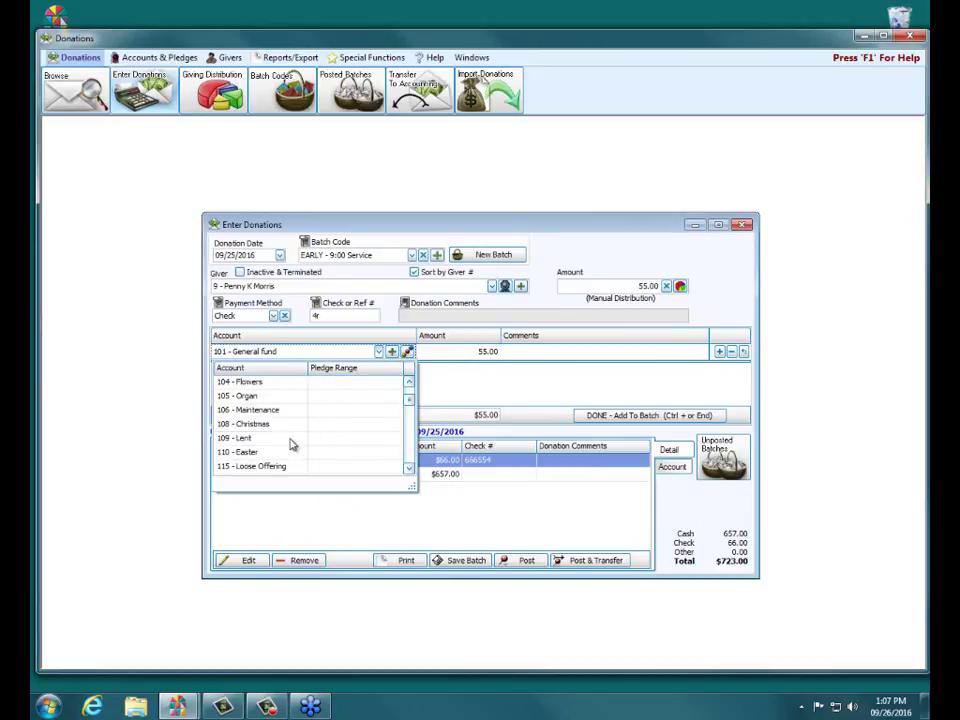
pyautogui.click(291, 439)
pyautogui.click(592, 415)
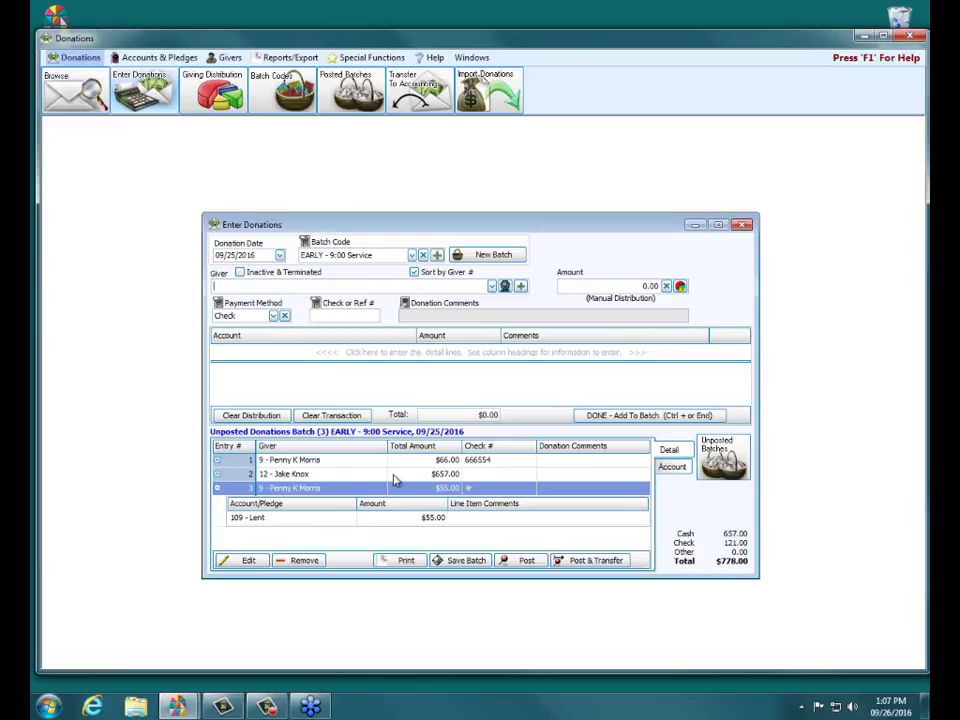
# Step: Examine the account line of the batch's second entry and collapse it again
pyautogui.moveTo(367, 578)
pyautogui.mouseDown()
pyautogui.moveTo(361, 556)
pyautogui.moveTo(362, 577)
pyautogui.mouseUp()
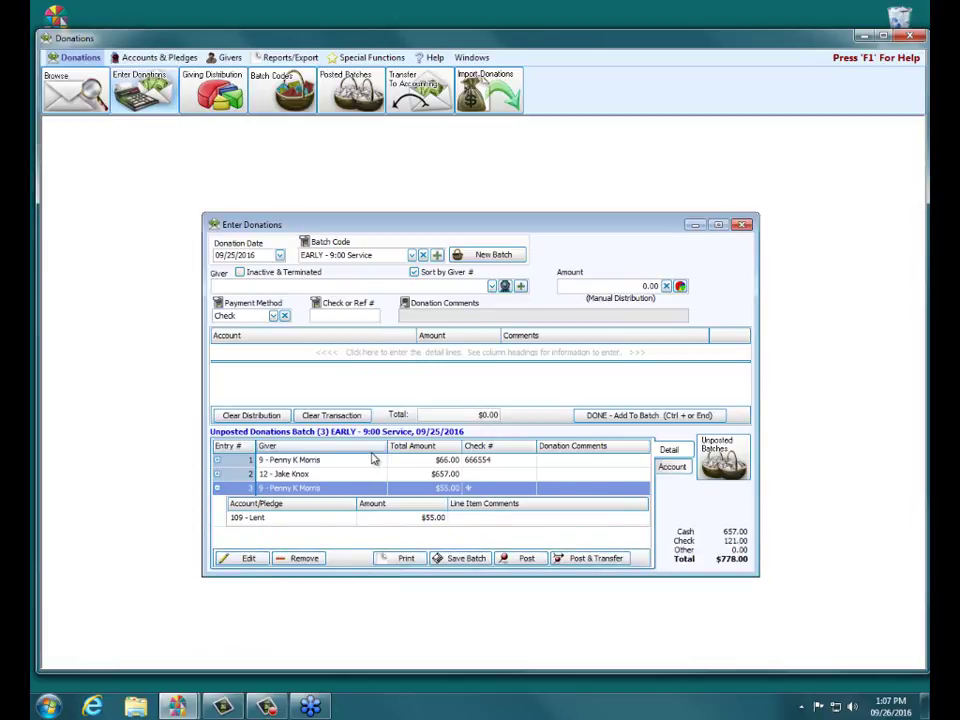
pyautogui.click(446, 476)
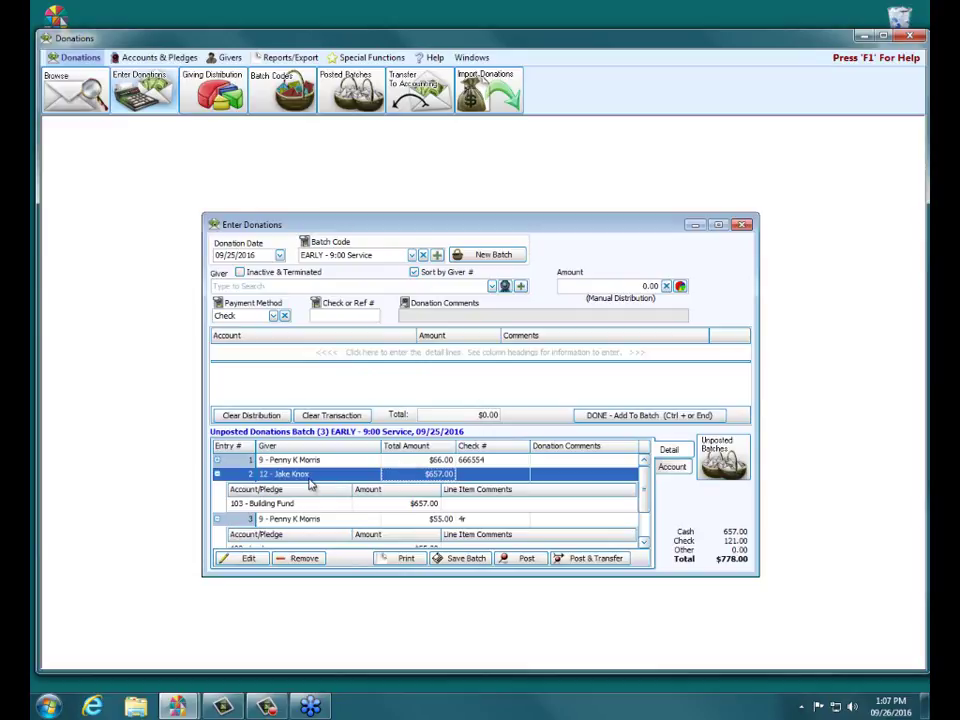
pyautogui.click(217, 473)
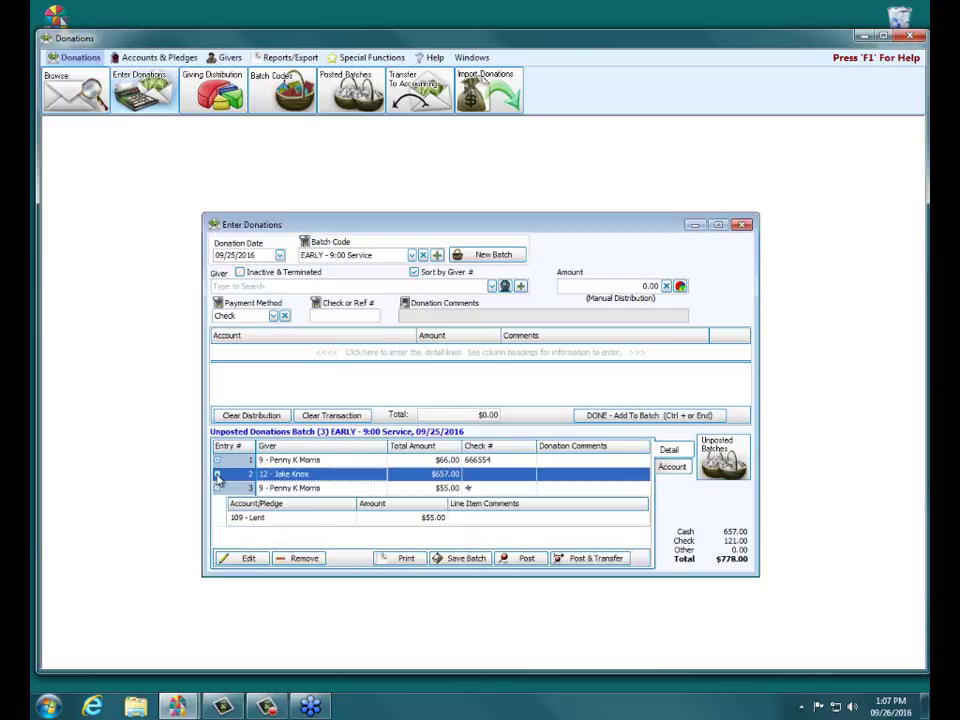
# Step: Edit the batch's third entry, reassigning its donation to 101 - General fund, and add it back to the batch
pyautogui.click(308, 488)
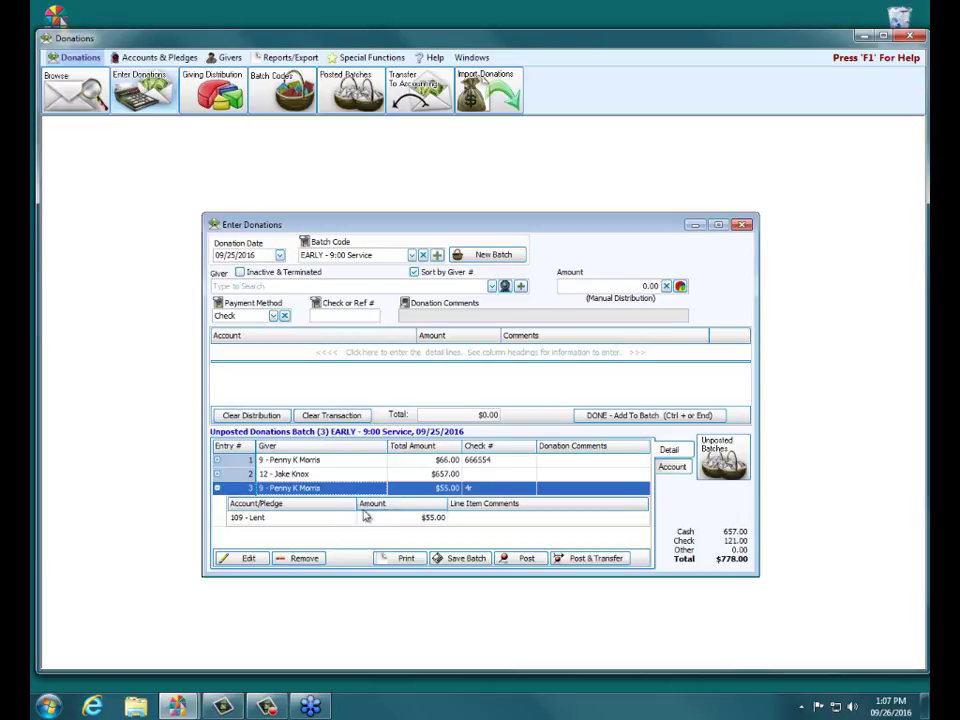
pyautogui.click(272, 520)
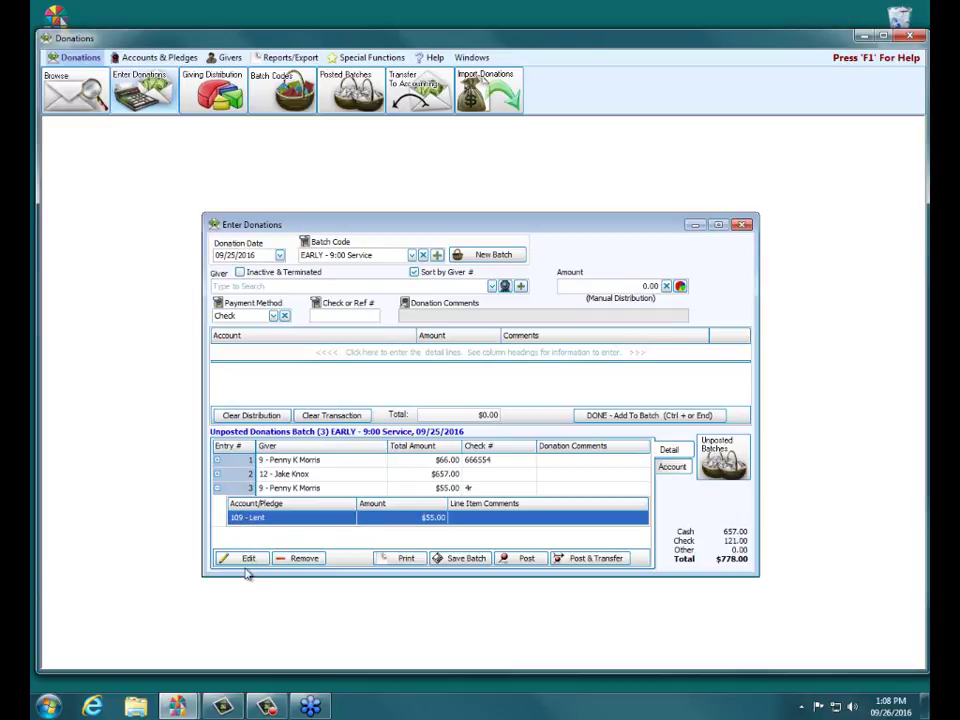
pyautogui.click(248, 558)
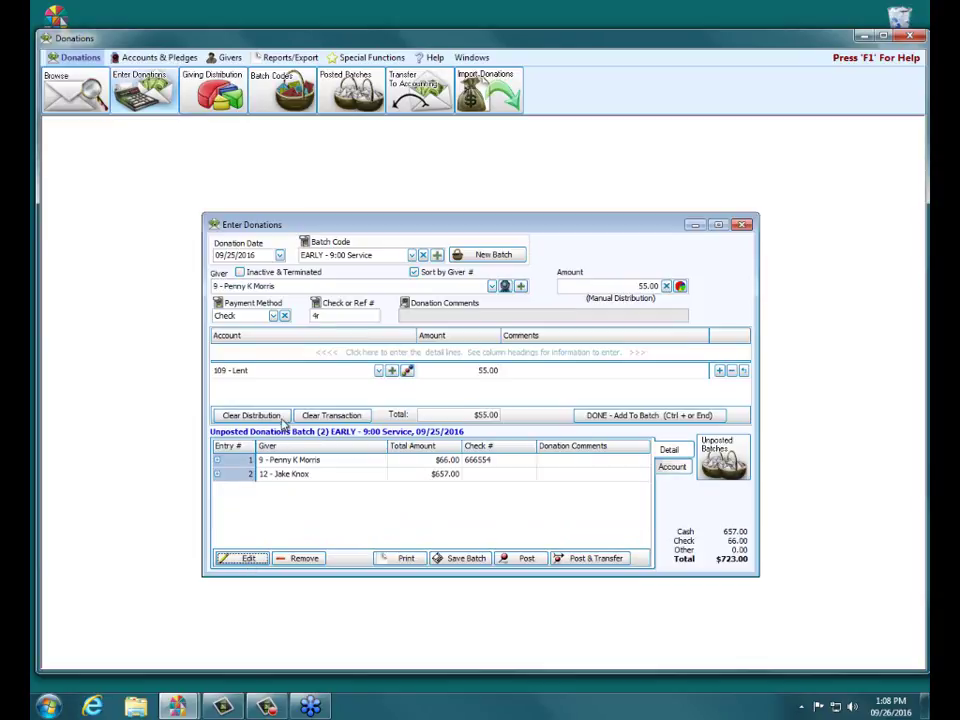
pyautogui.click(379, 371)
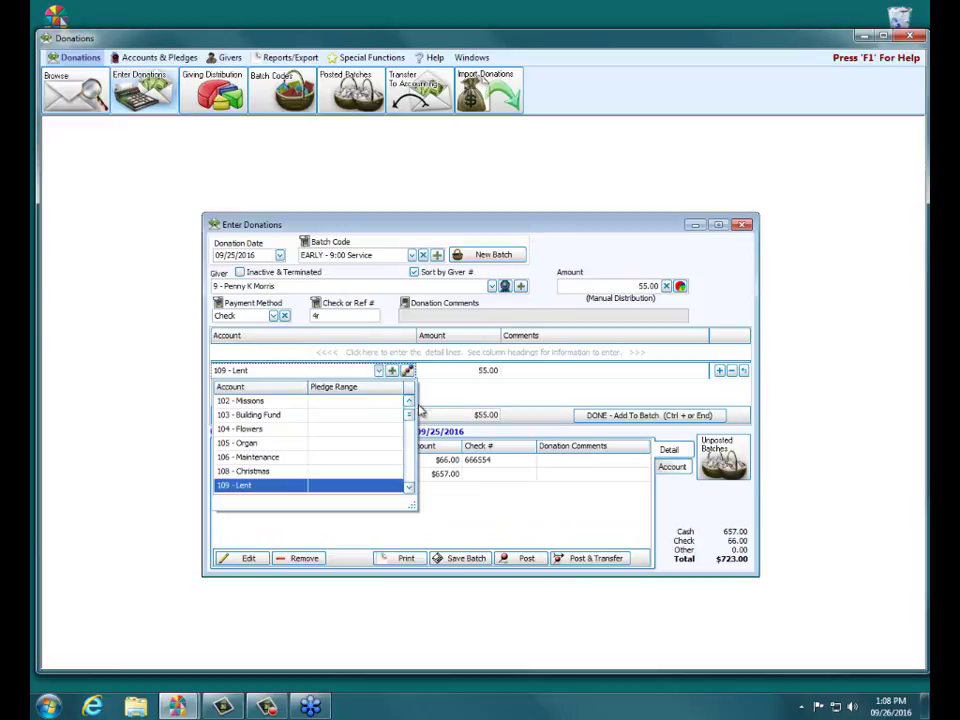
pyautogui.click(408, 405)
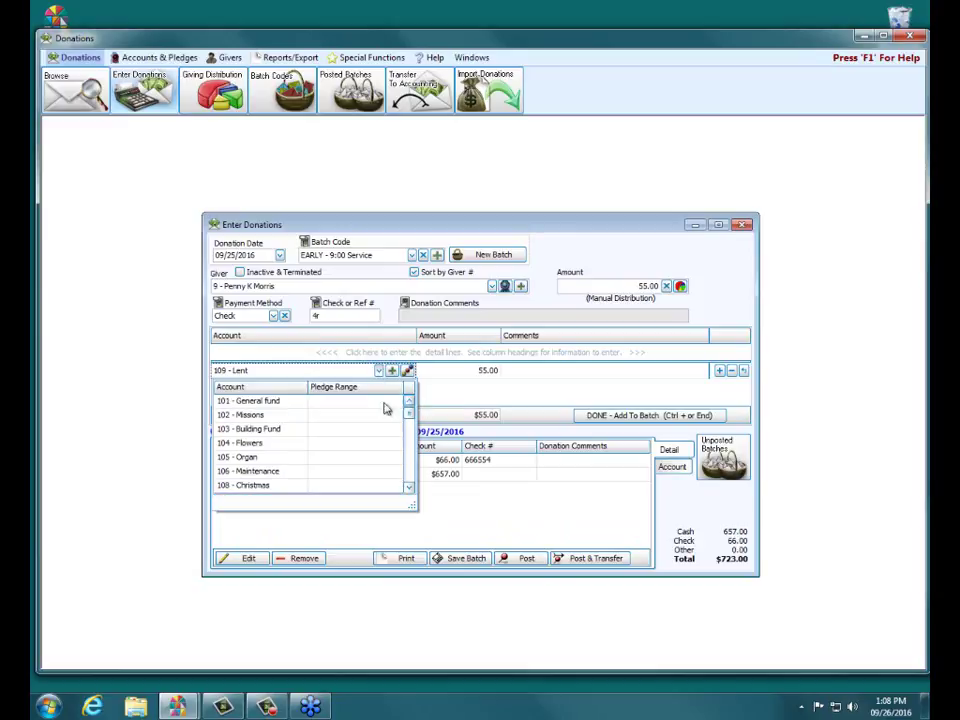
pyautogui.click(272, 401)
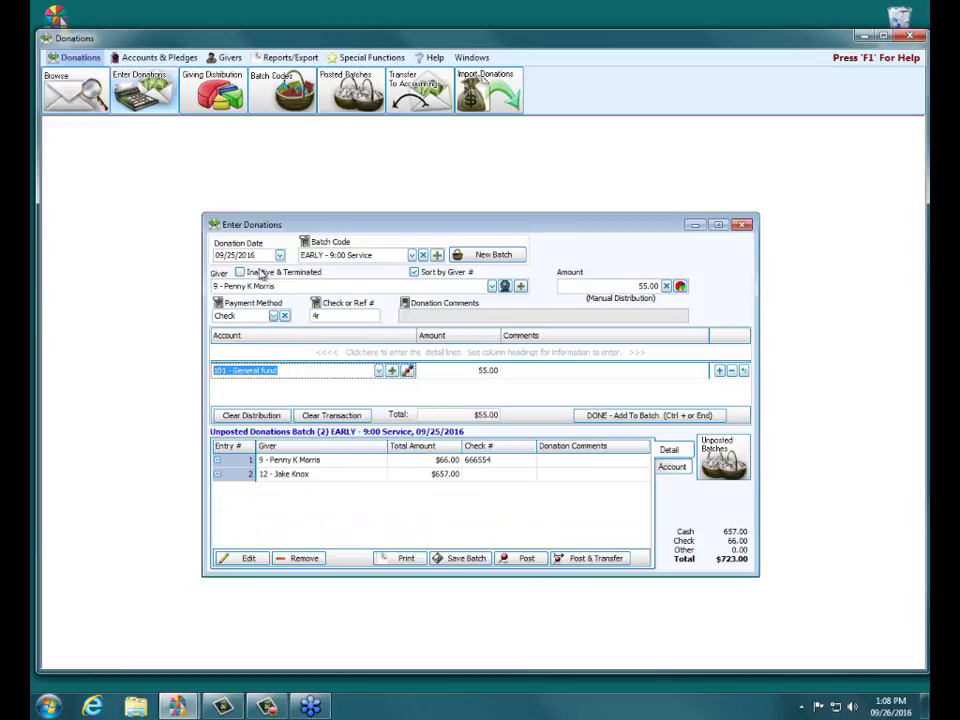
pyautogui.click(592, 417)
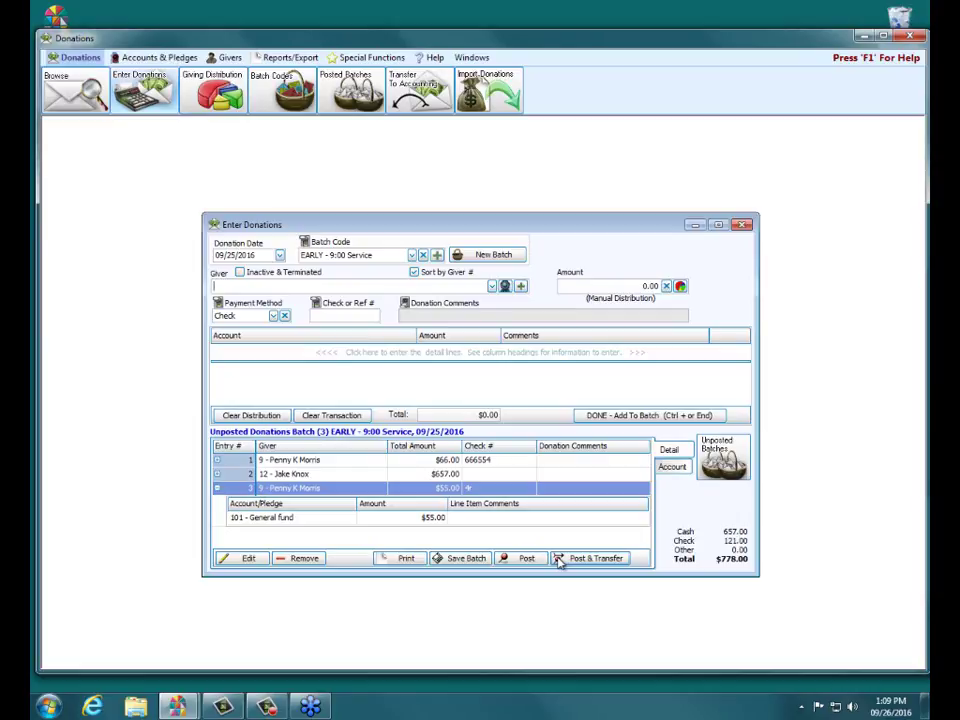
# Step: Post the EARLY - 9:00 Service batch, turn off the confirmation and print question after posting, and decline printing
pyautogui.click(529, 559)
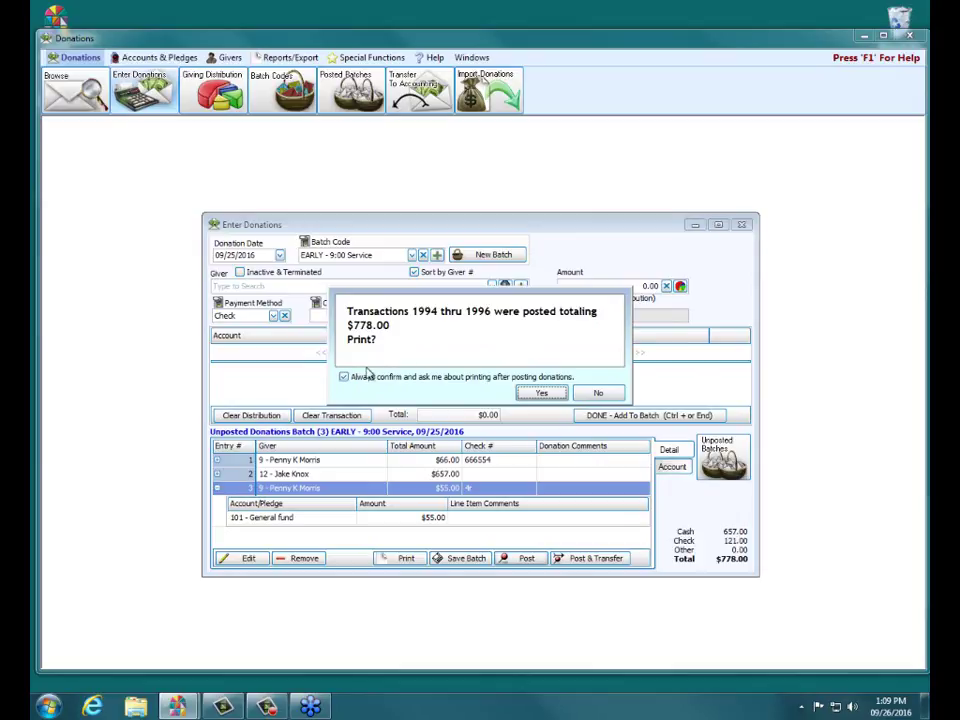
pyautogui.click(344, 379)
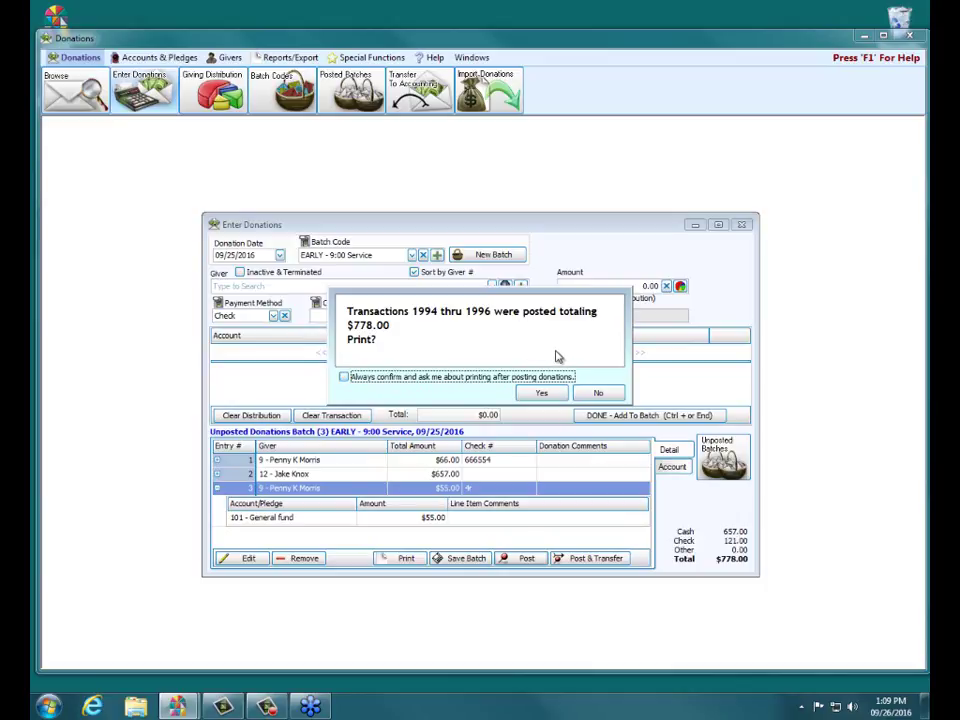
pyautogui.click(599, 394)
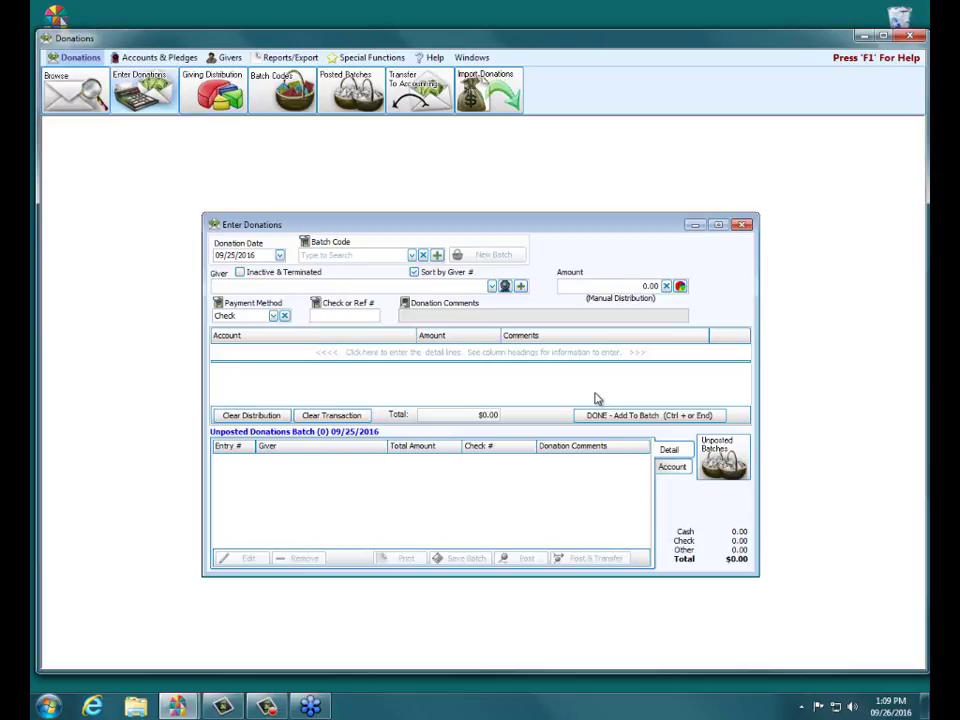
# Step: Set the batch code for the new 09/25/2016 batch to LATE - 10:30 Service
pyautogui.click(413, 256)
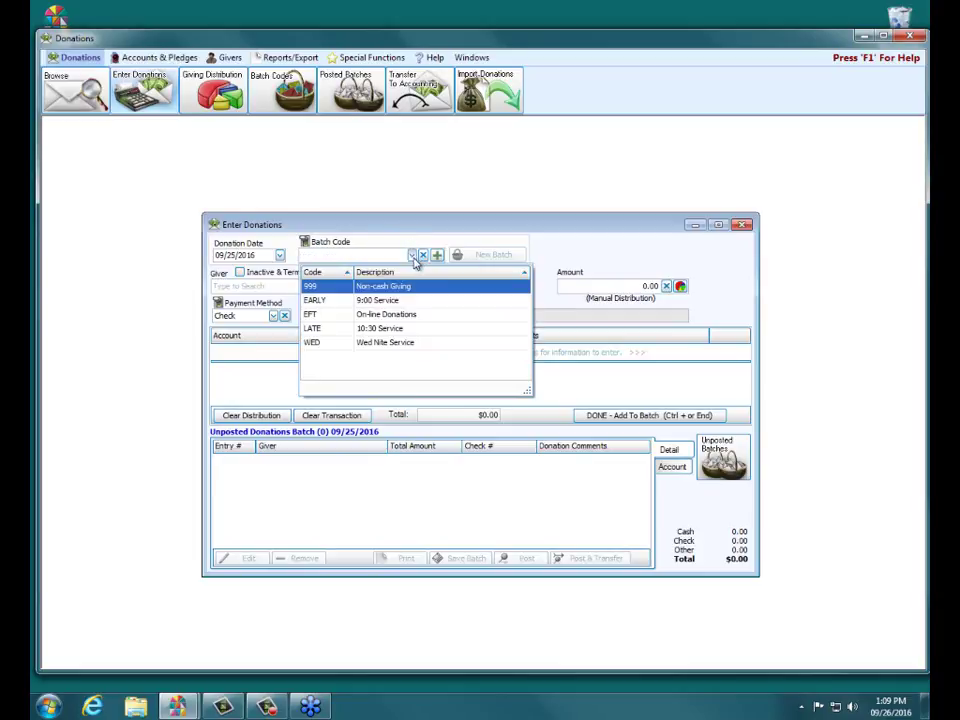
pyautogui.click(380, 328)
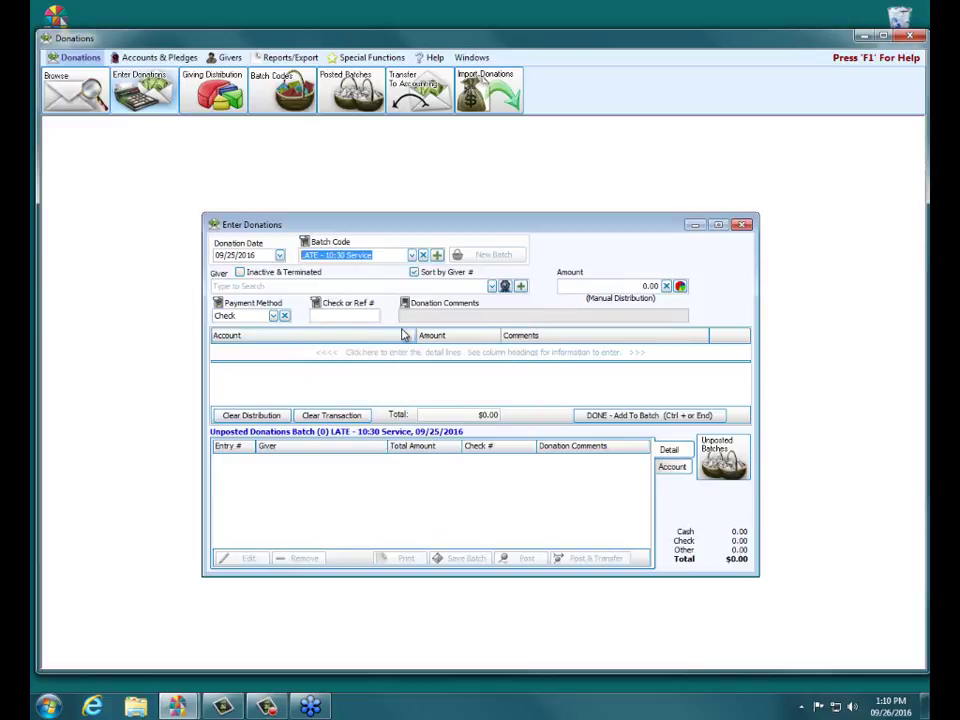
pyautogui.click(375, 255)
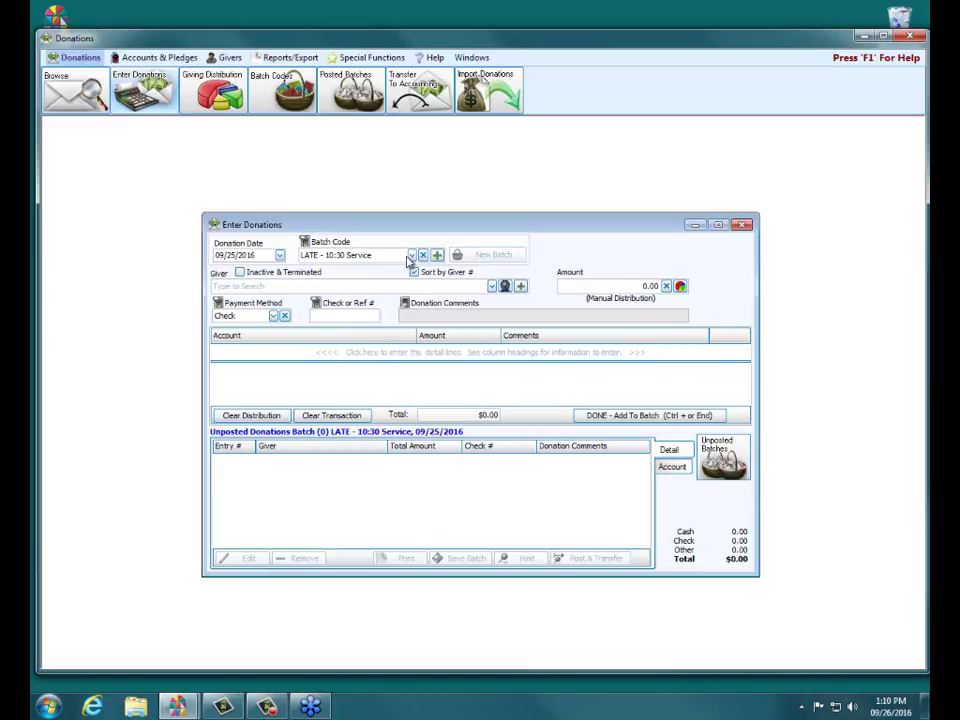
pyautogui.click(411, 255)
pyautogui.click(413, 256)
# Step: Create a batch code Noon with the description "12:00 service" and apply it to the new batch
pyautogui.click(436, 256)
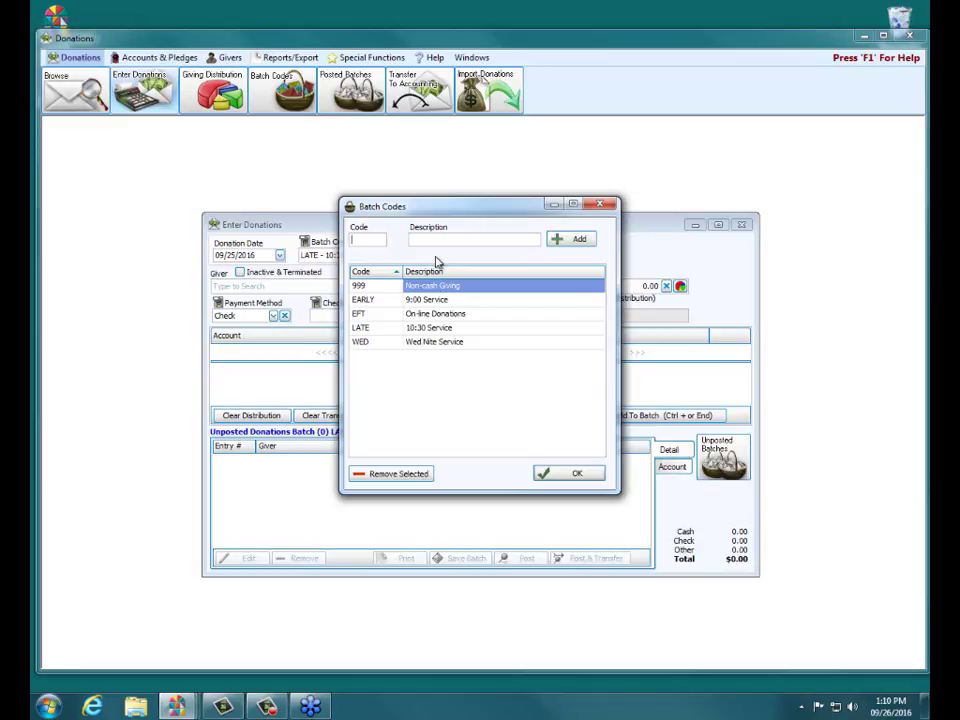
pyautogui.write('Mon')
pyautogui.press('BackSpace')
pyautogui.press('BackSpace')
pyautogui.press('BackSpace')
pyautogui.write('Noon')
pyautogui.press('Tab')
pyautogui.write('12:00 service')
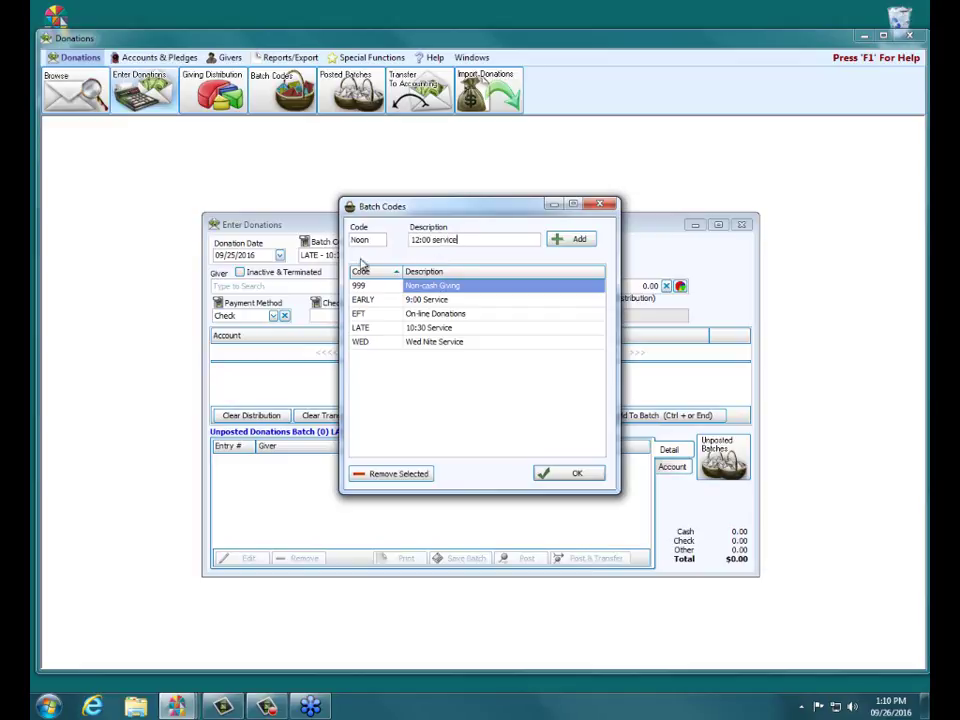
pyautogui.click(576, 240)
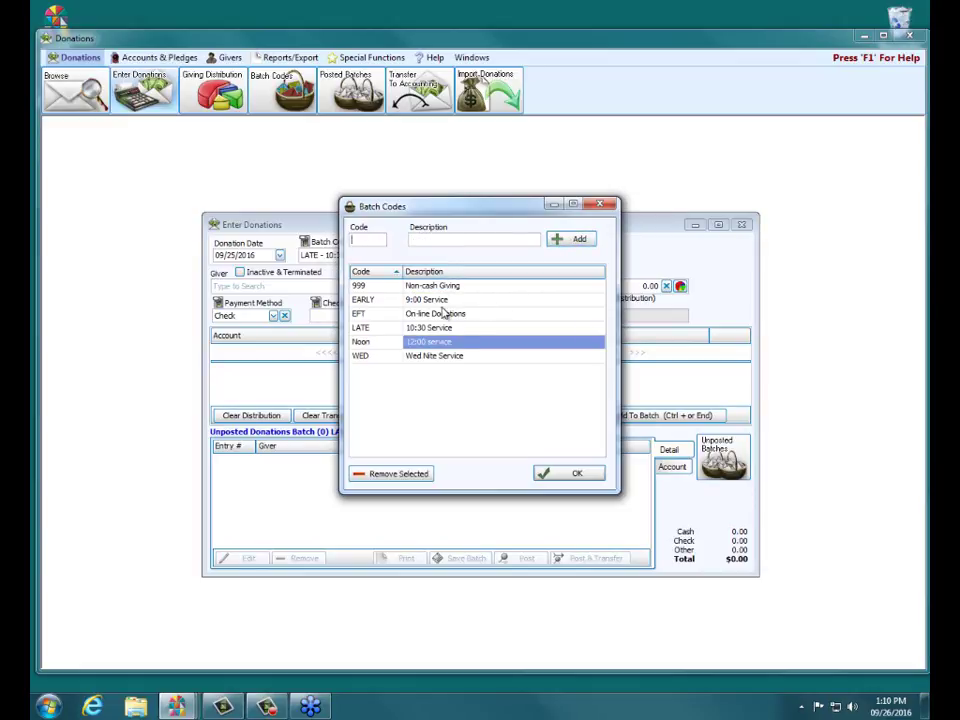
pyautogui.click(580, 474)
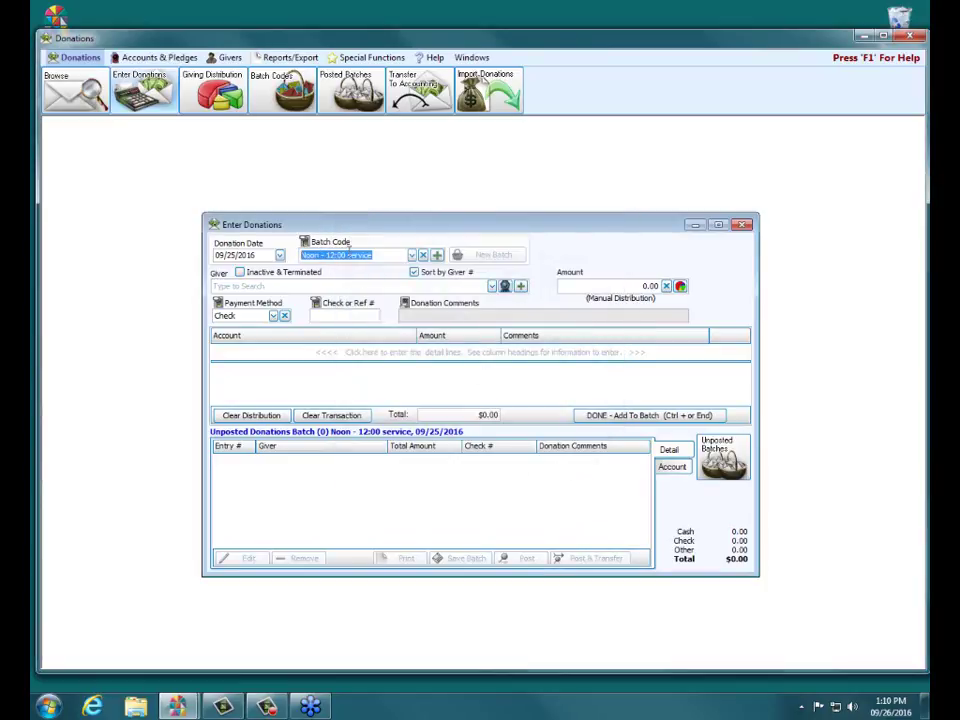
# Step: Add an 89.00 donation from the eleventh listed giver for 102 - Missions to the batch, with the payment method cleared
pyautogui.click(491, 286)
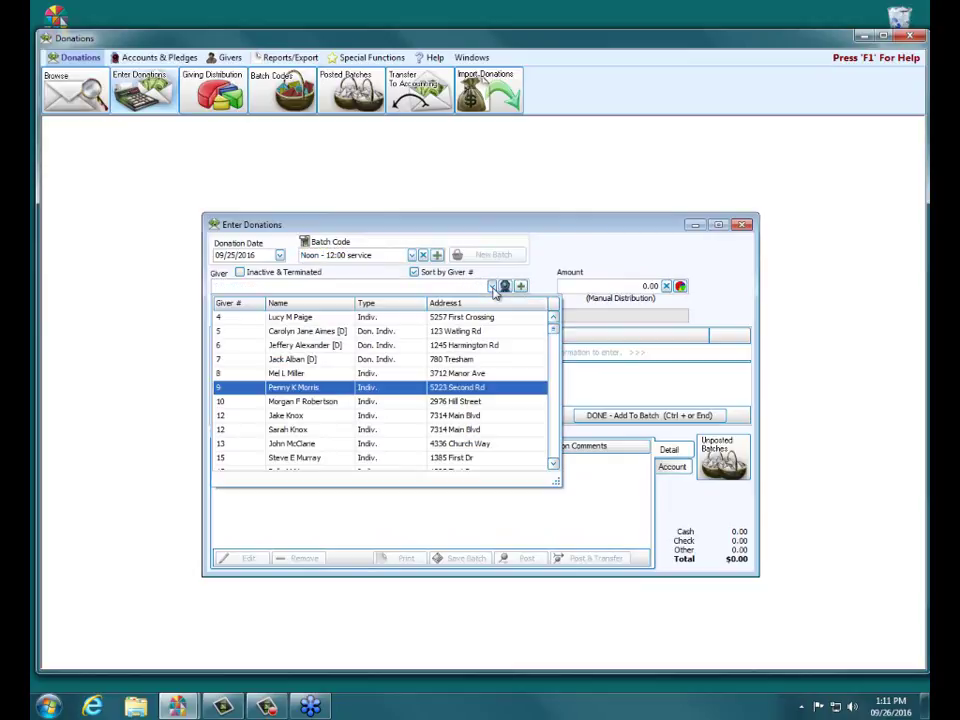
pyautogui.scroll(-3, 380, 445)
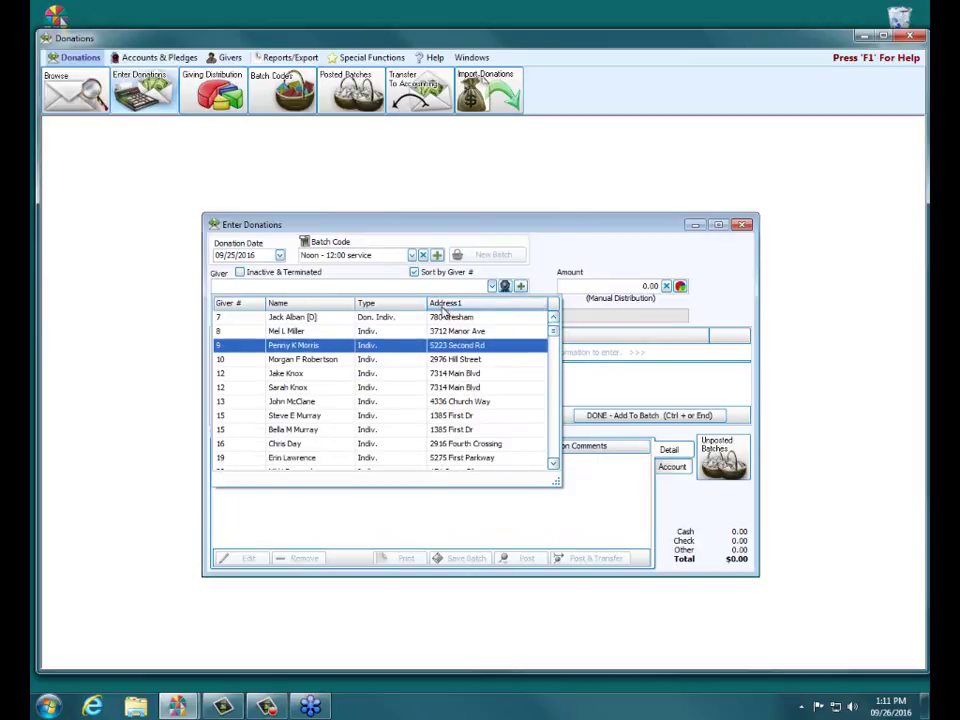
pyautogui.click(385, 416)
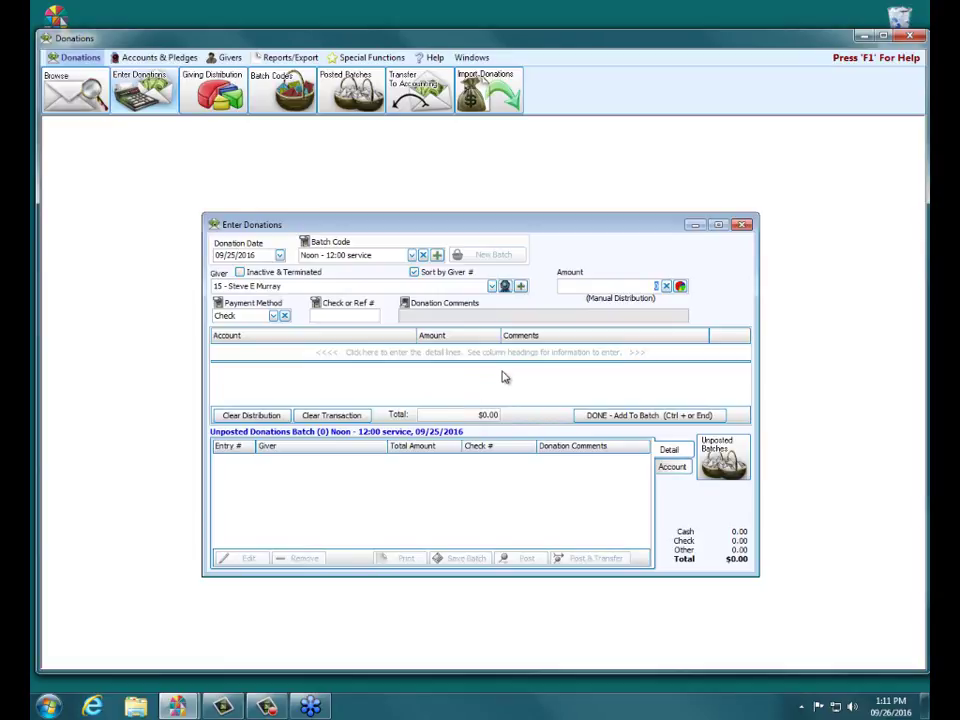
pyautogui.write('85')
pyautogui.click(286, 317)
pyautogui.click(299, 353)
pyautogui.click(378, 351)
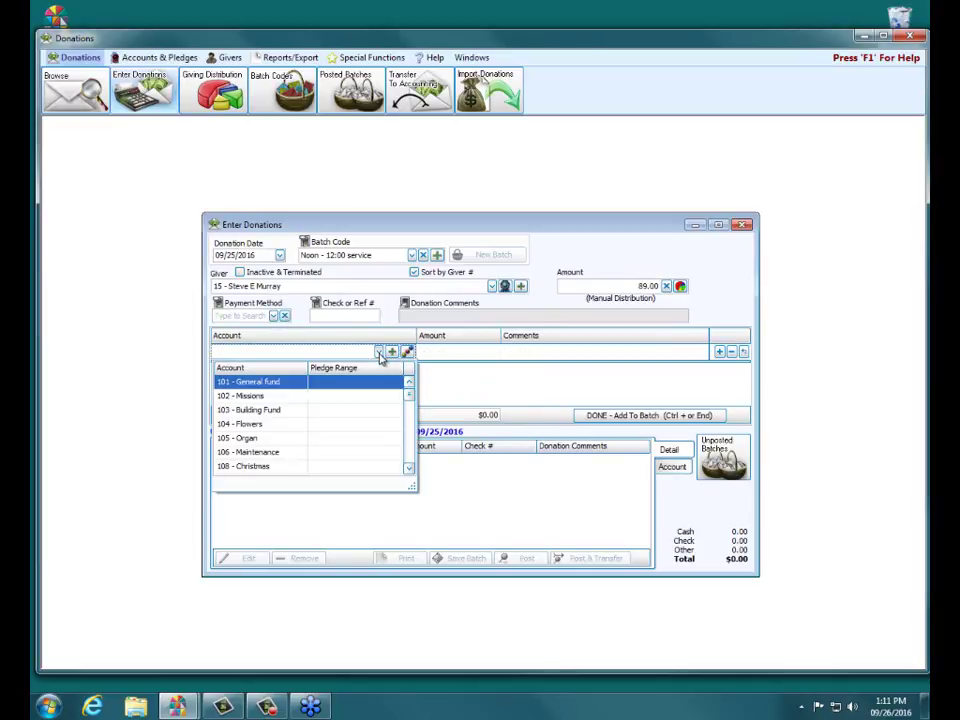
pyautogui.click(262, 396)
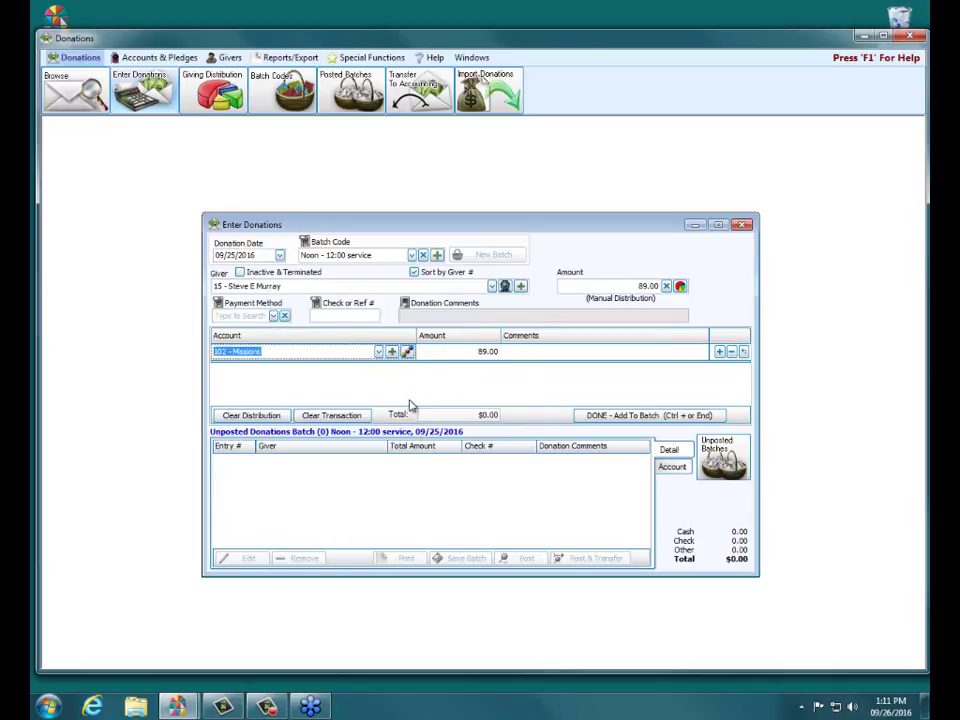
pyautogui.click(616, 418)
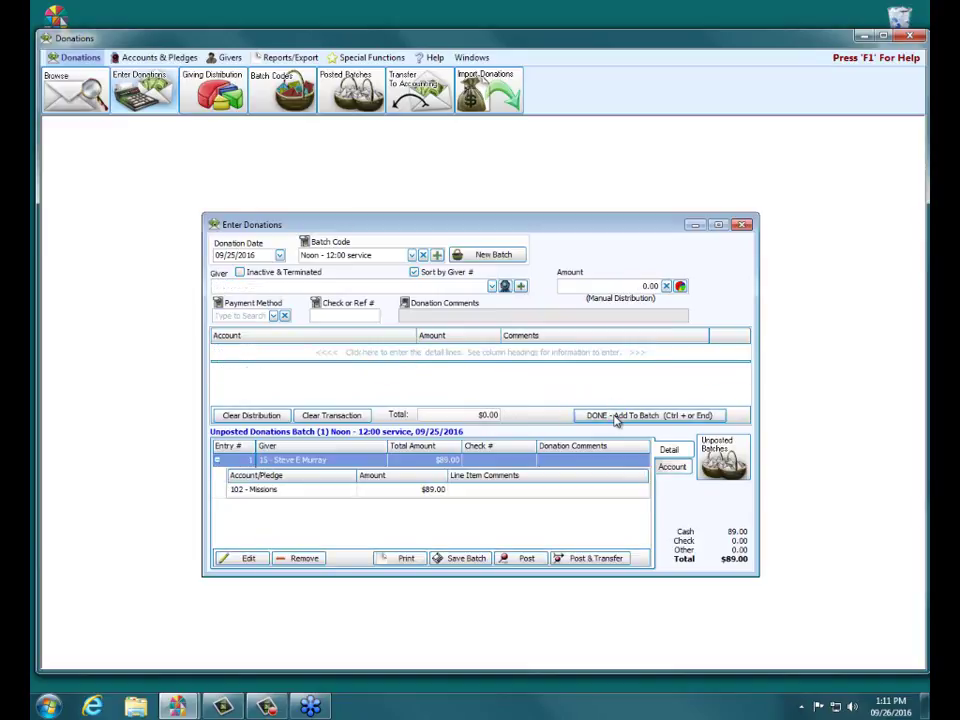
# Step: Add a 67.00 donation for 106 - Maintenance to the batch from the giver listed two rows above the first entry's giver
pyautogui.click(493, 287)
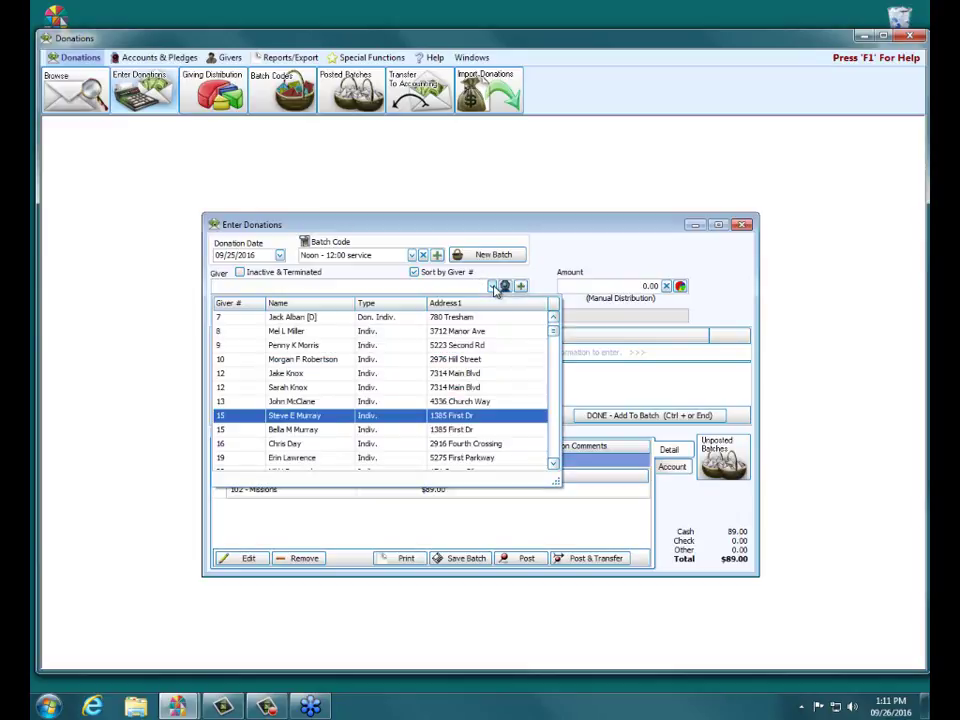
pyautogui.click(459, 392)
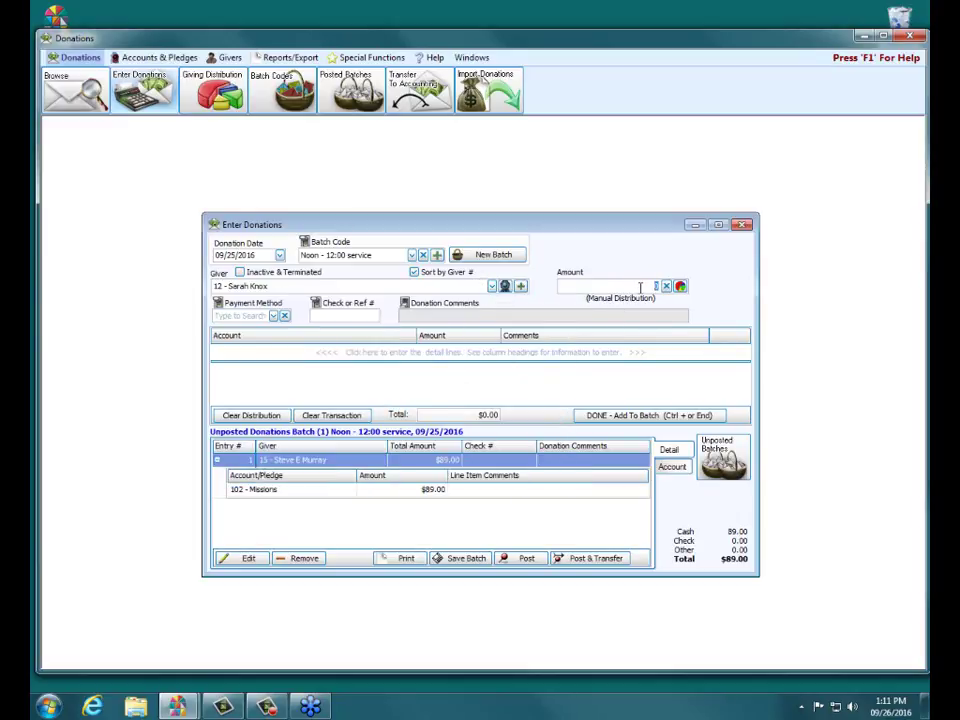
pyautogui.write('67')
pyautogui.click(352, 358)
pyautogui.click(381, 354)
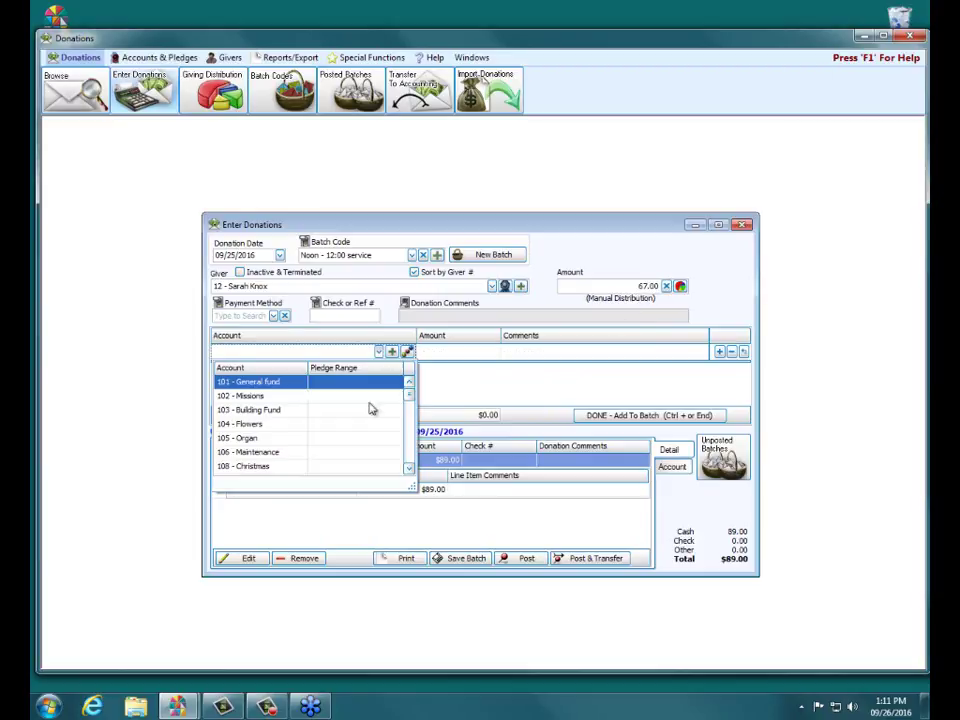
pyautogui.click(361, 455)
pyautogui.click(600, 416)
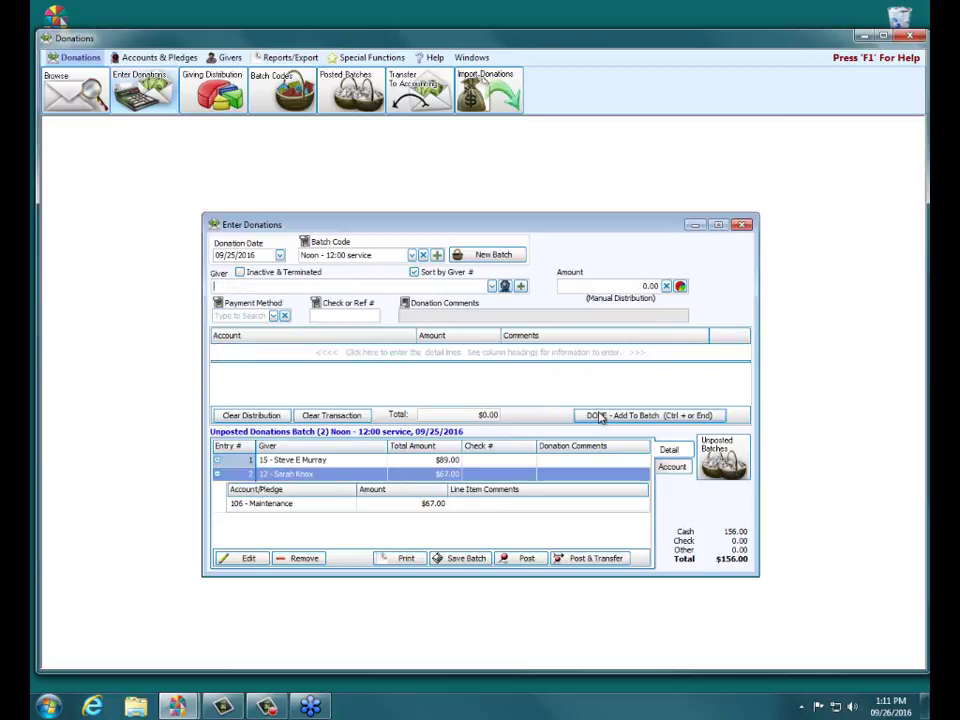
# Step: Add a 667.00 donation for 106 - Maintenance to the batch from the giver listed directly above the second entry's giver
pyautogui.click(492, 286)
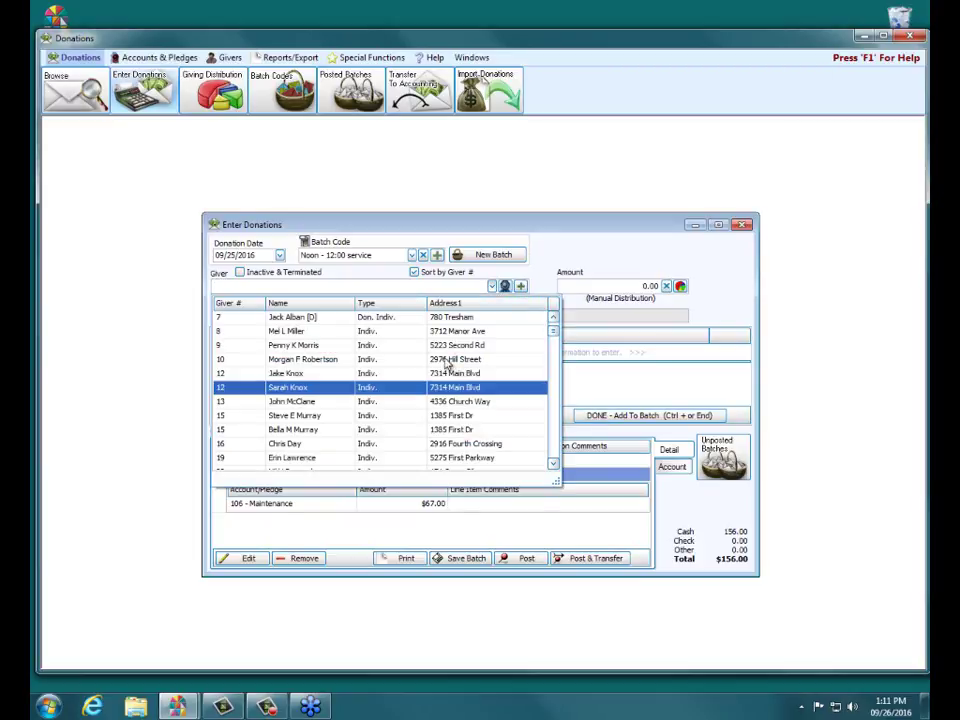
pyautogui.click(420, 371)
pyautogui.write('667')
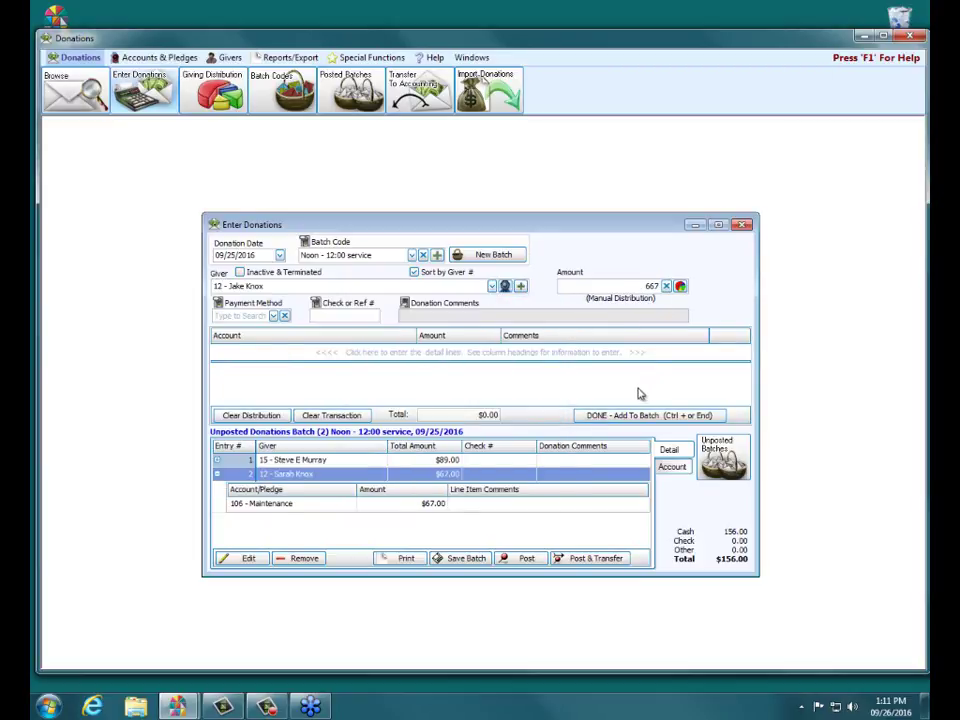
pyautogui.click(366, 349)
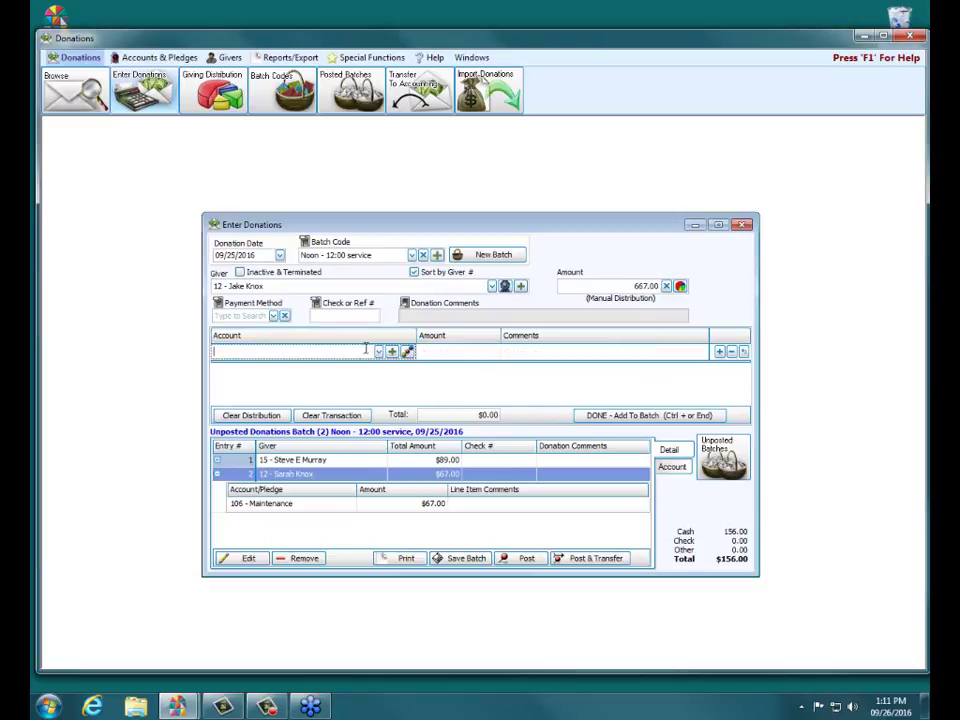
pyautogui.click(379, 351)
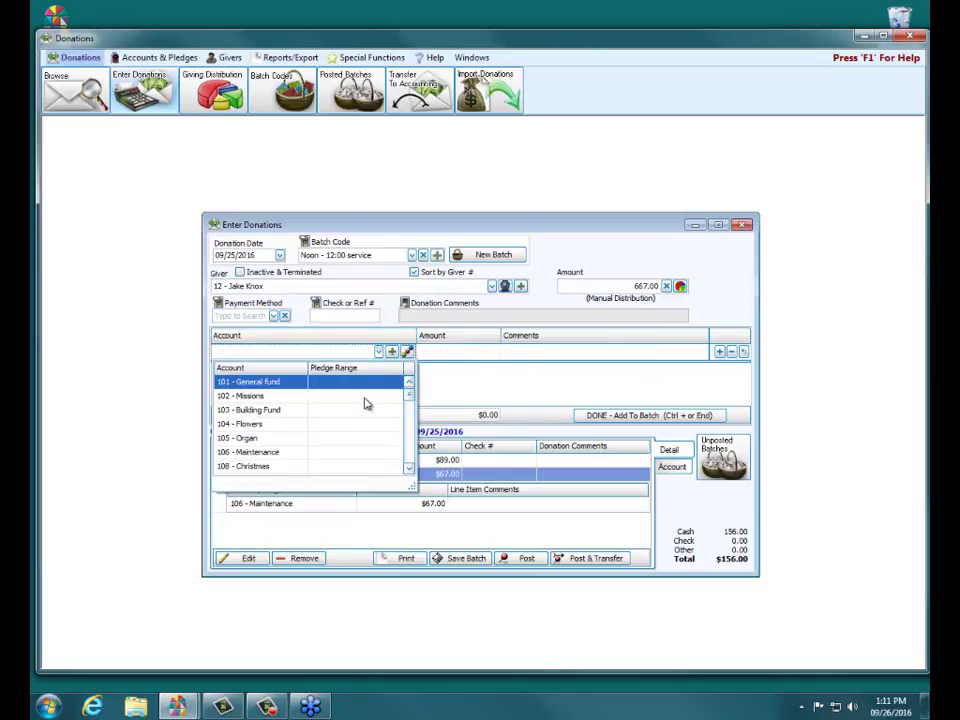
pyautogui.click(336, 452)
pyautogui.click(640, 416)
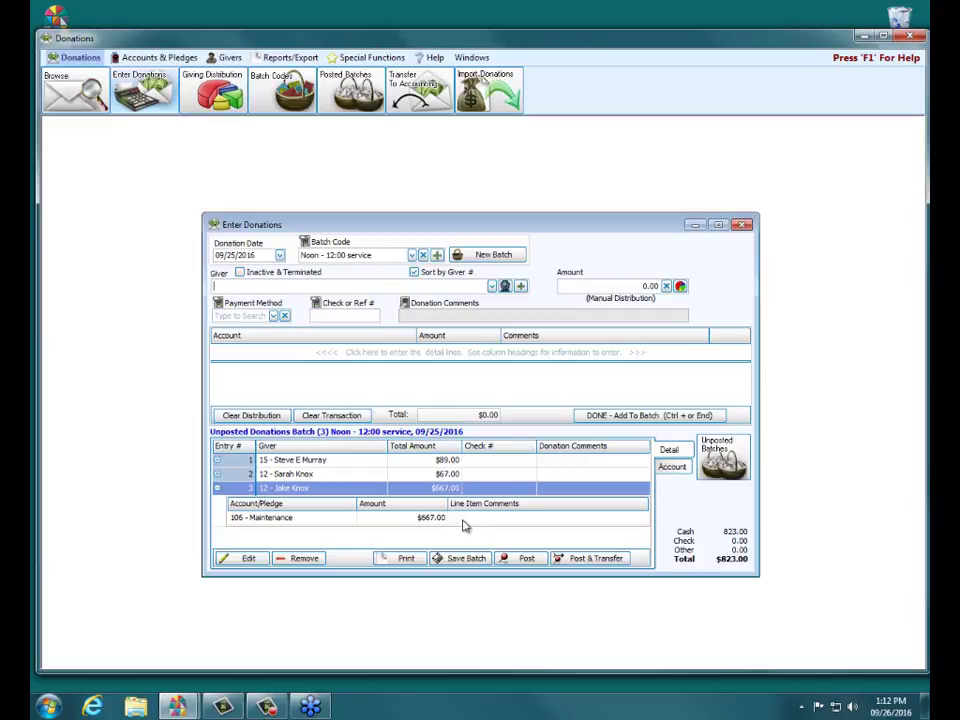
# Step: Post the Noon - 12:00 service batch and select the same batch code for a new 09/25/2016 batch
pyautogui.click(499, 562)
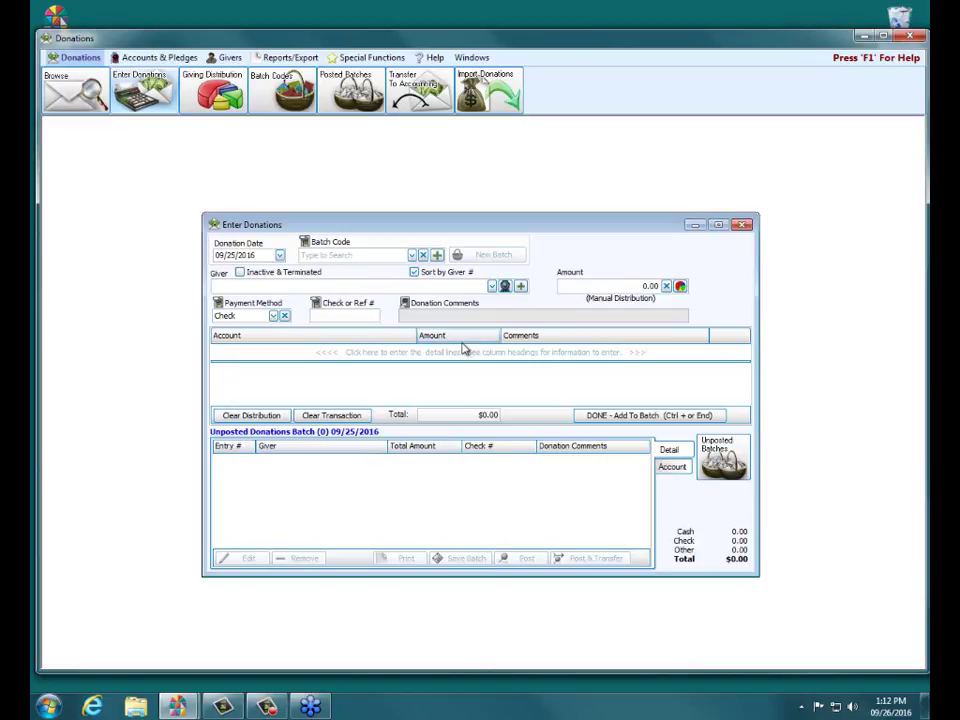
pyautogui.click(413, 256)
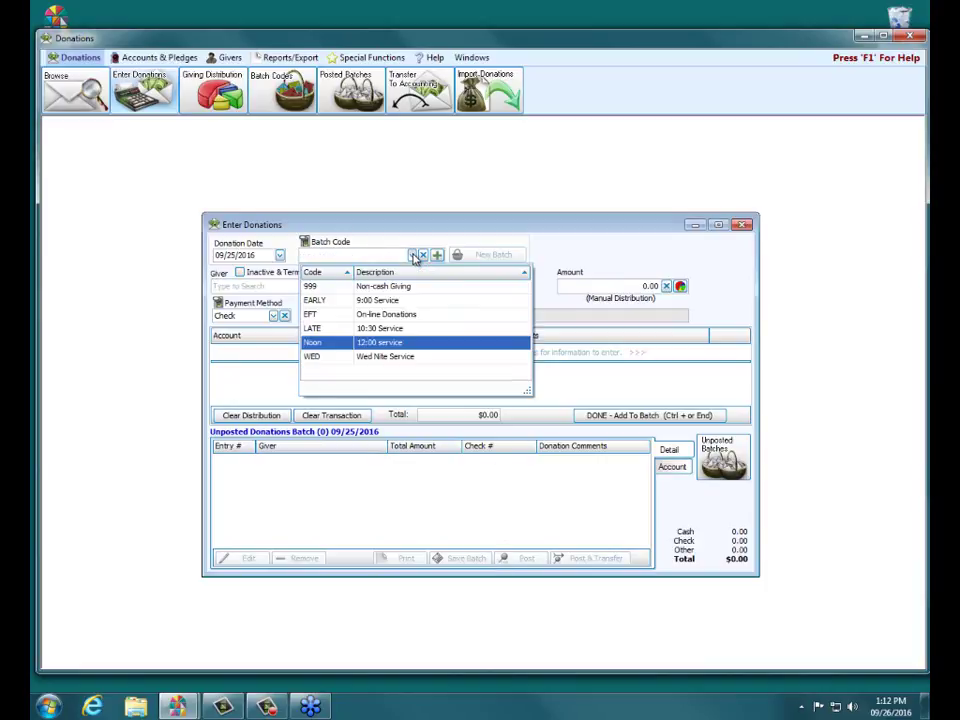
pyautogui.click(391, 343)
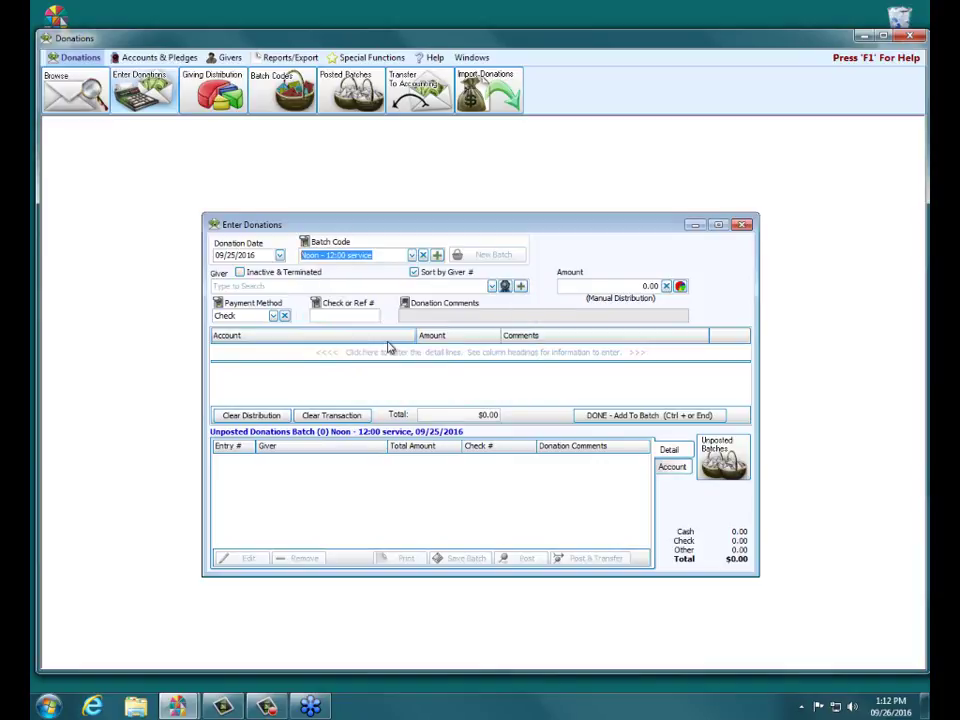
# Step: Add a 213.00 donation from the third listed giver for 106 - Maintenance to the batch, with the payment method cleared
pyautogui.click(491, 286)
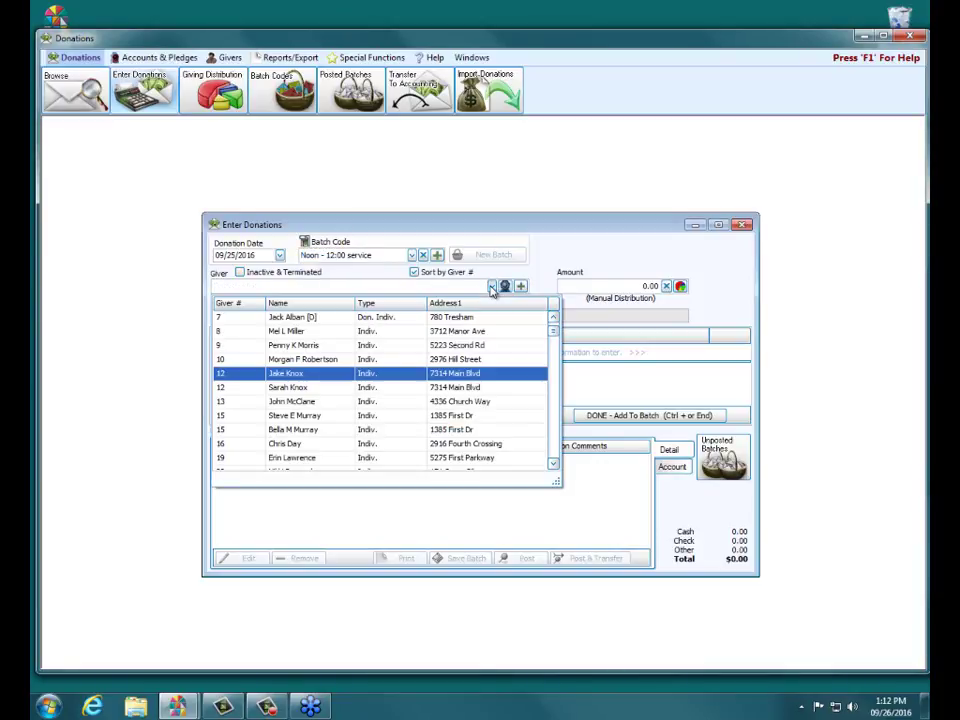
pyautogui.click(474, 345)
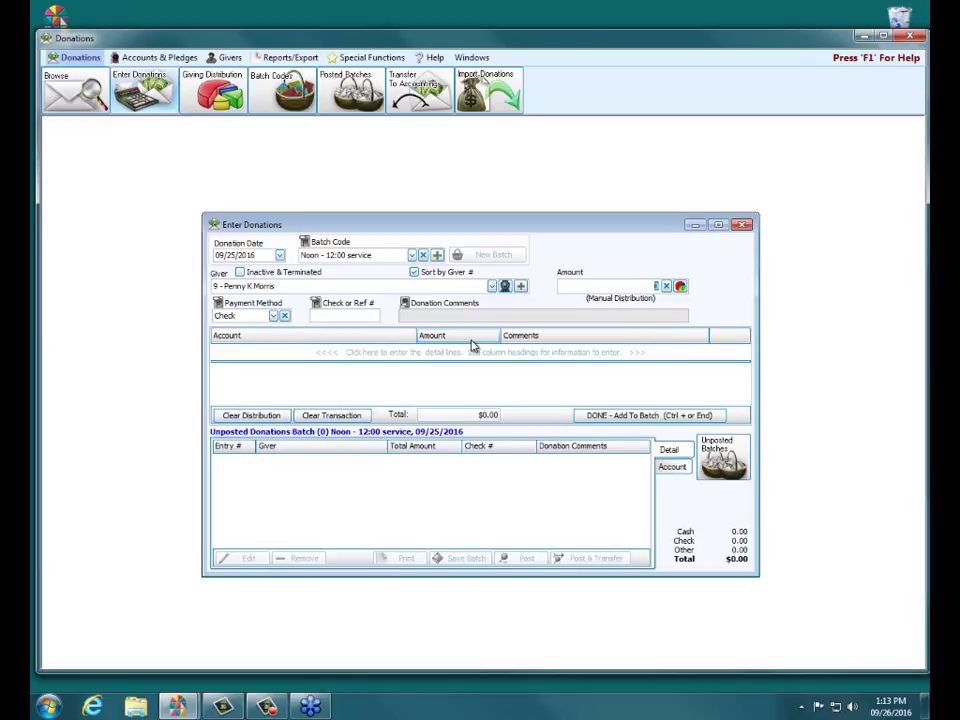
pyautogui.write('4')
pyautogui.click(284, 316)
pyautogui.click(336, 353)
pyautogui.click(379, 352)
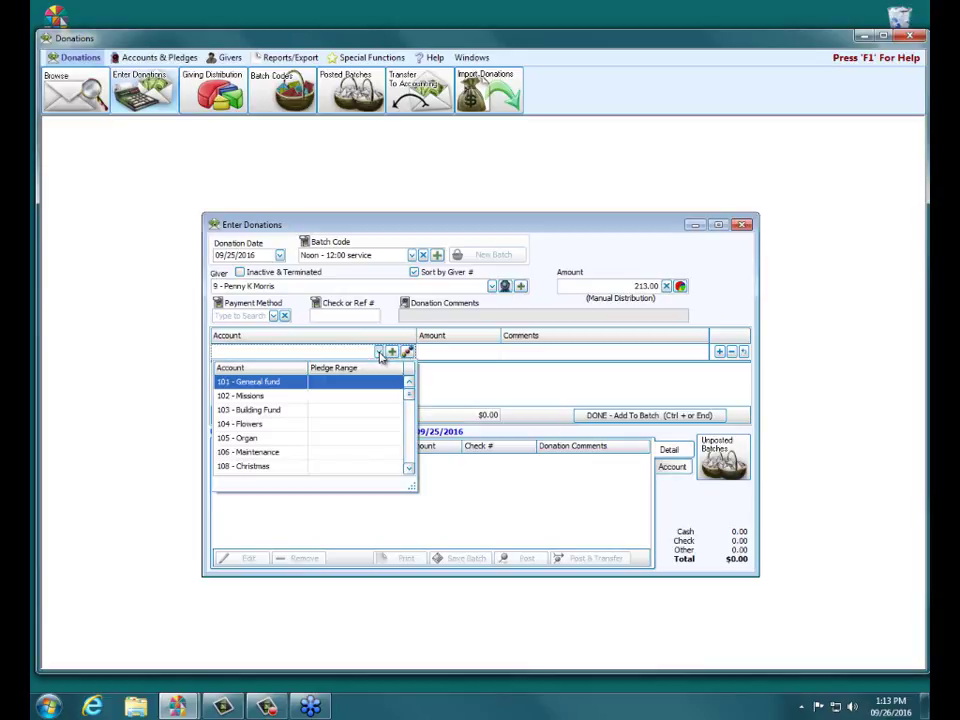
pyautogui.click(330, 453)
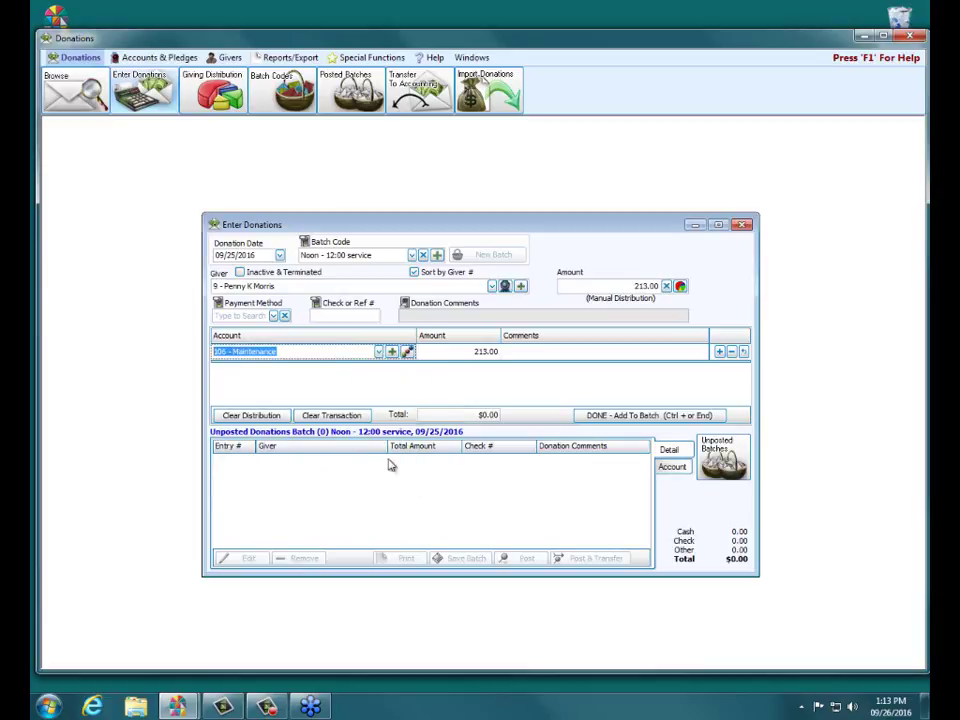
pyautogui.click(655, 416)
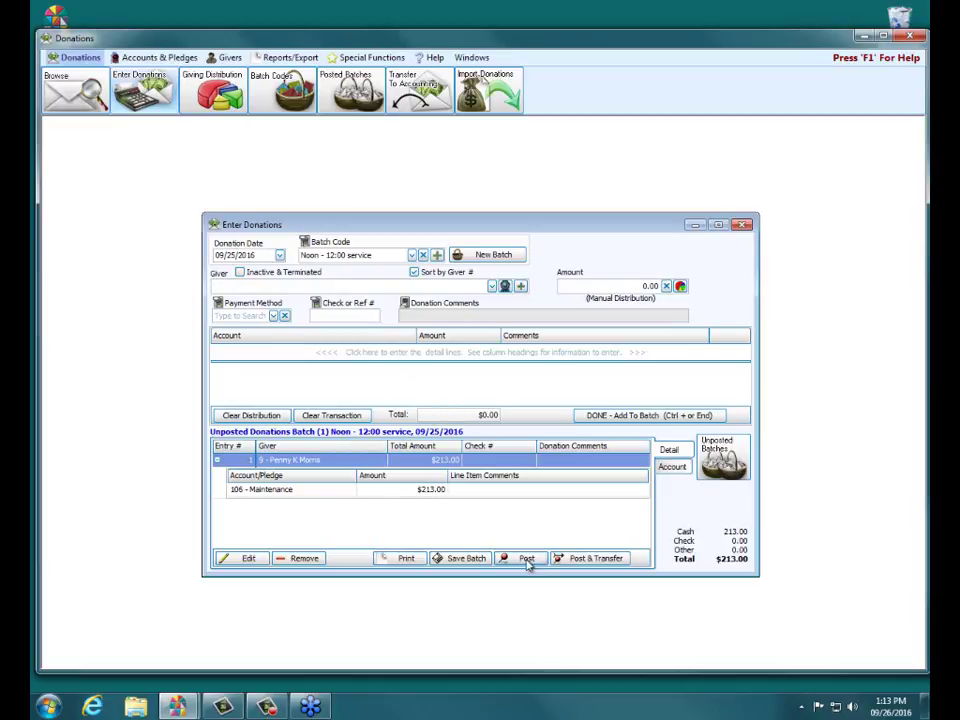
# Step: Post the Noon - 12:00 service batch with transfer to accounting and list the pending transfers by batch code
pyautogui.click(589, 558)
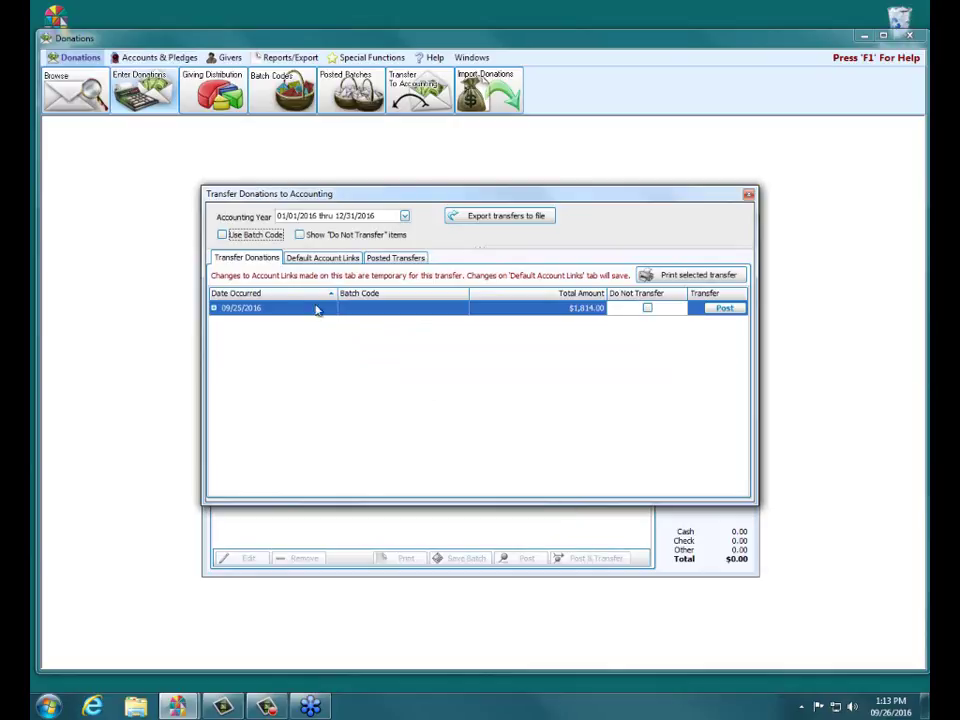
pyautogui.click(222, 234)
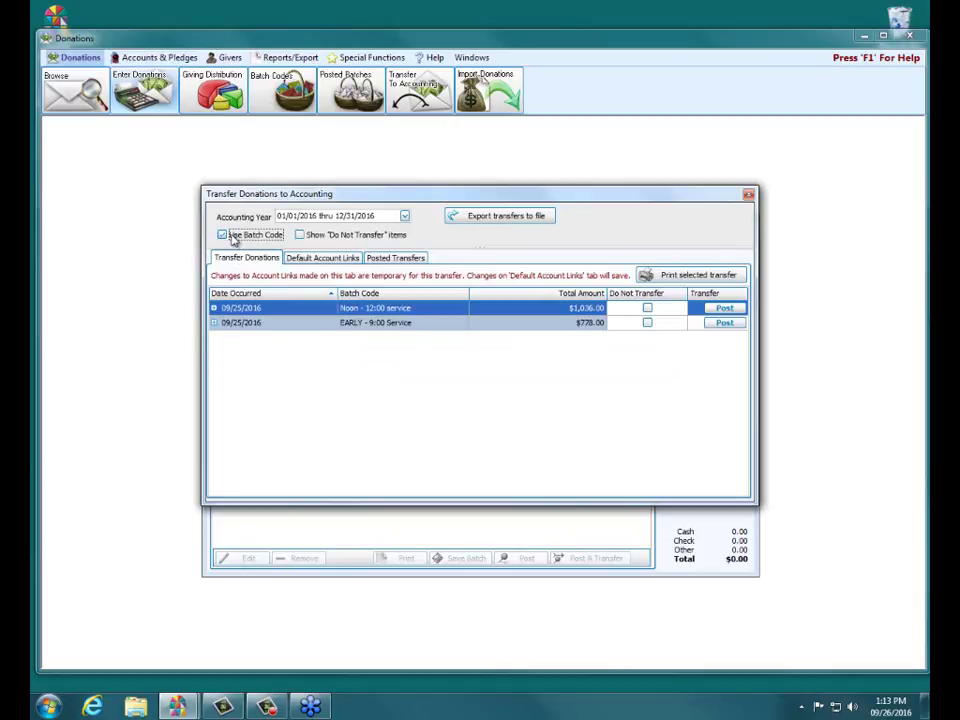
pyautogui.click(223, 235)
# Step: Review the account lines of the Noon - 12:00 service transfer, then close the transfer and donation entry windows
pyautogui.click(213, 308)
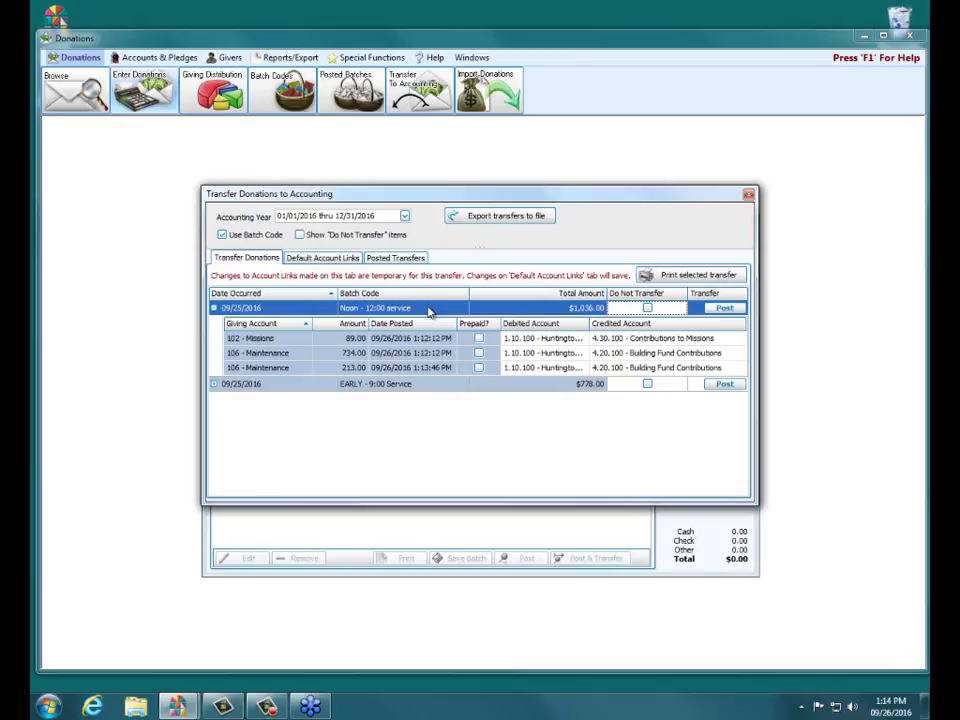
pyautogui.click(213, 308)
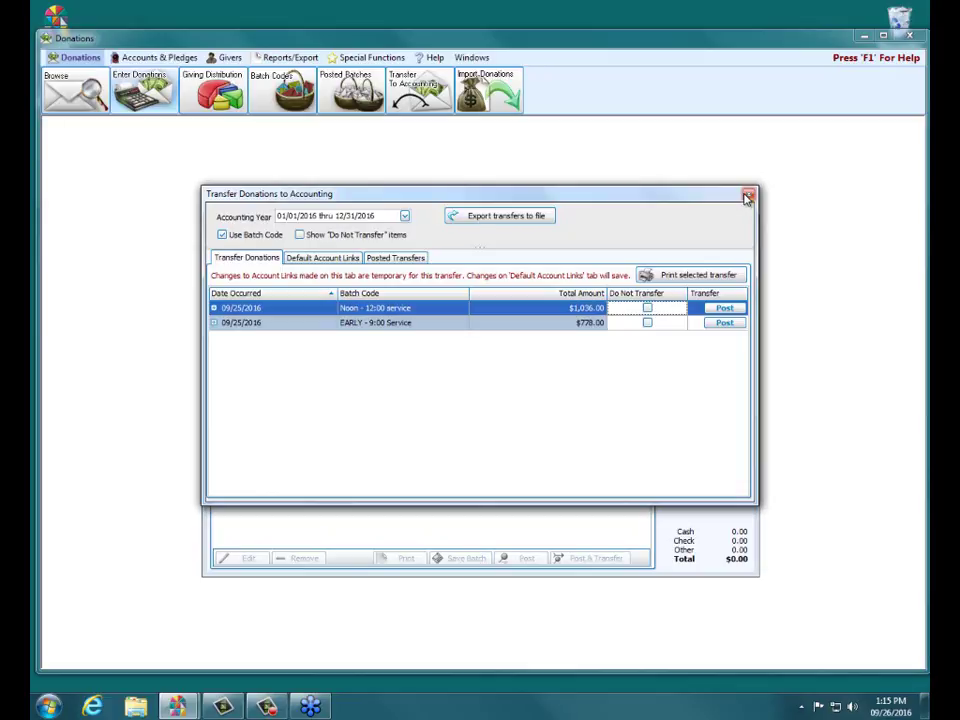
pyautogui.click(747, 196)
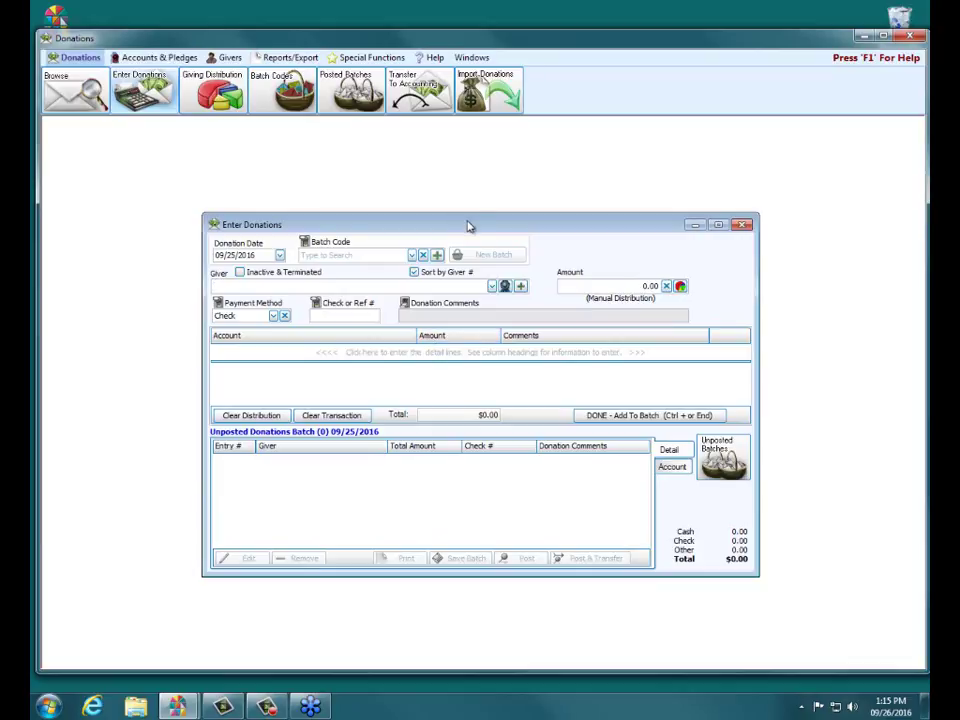
pyautogui.moveTo(468, 226); pyautogui.dragTo(465, 210)
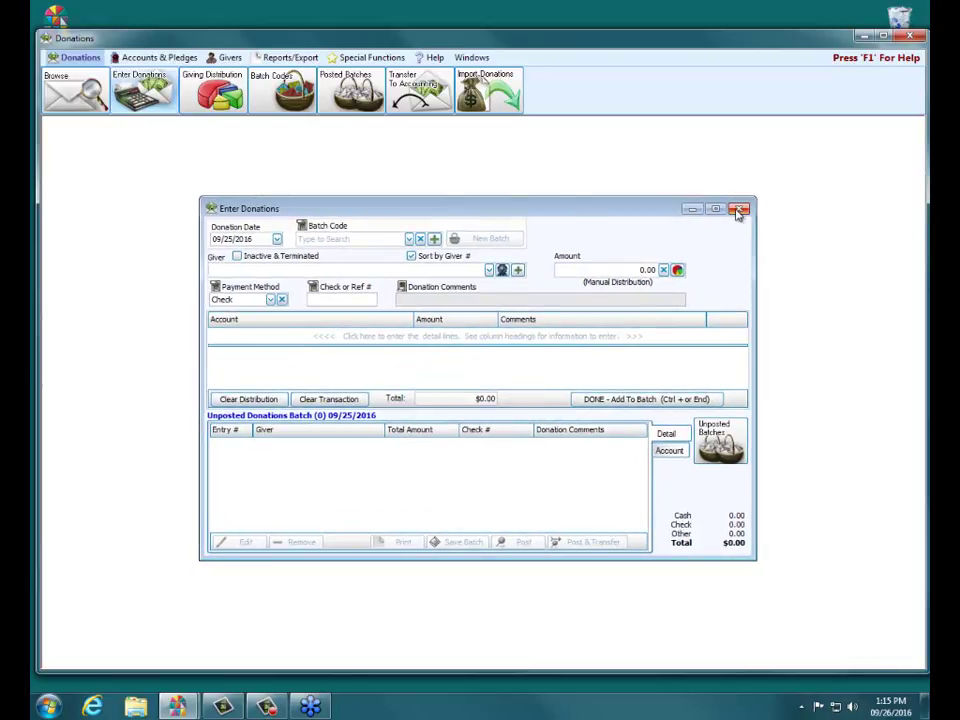
pyautogui.click(739, 209)
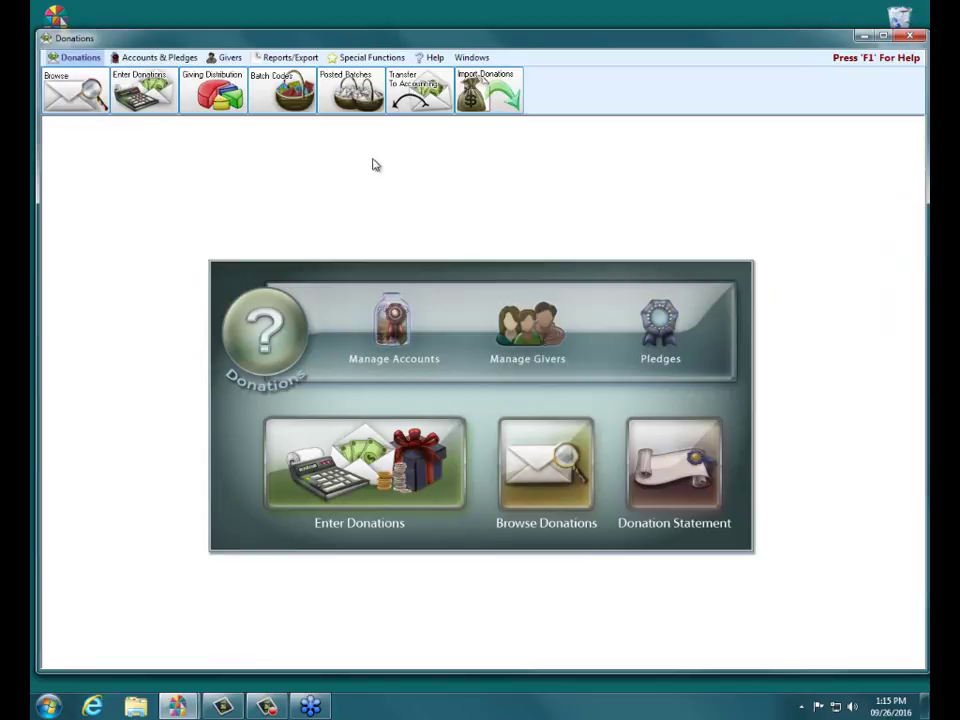
# Step: Correct the posted 09/25/2016 Noon - 12:00 service batch by changing its batch code to LATE - 10:30 Service
pyautogui.click(350, 90)
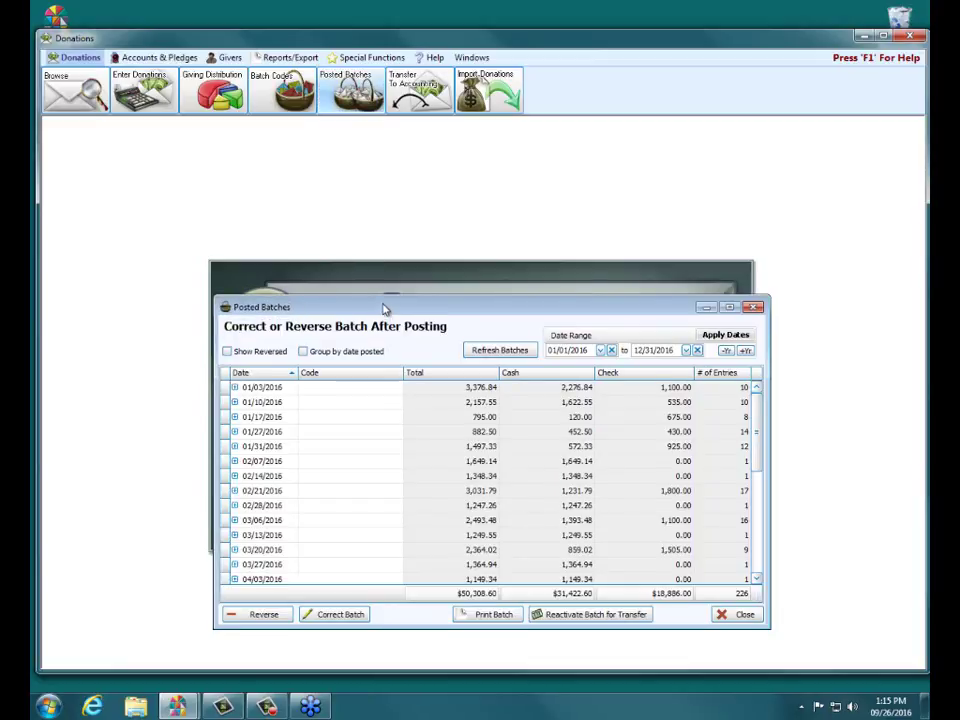
pyautogui.moveTo(380, 278); pyautogui.dragTo(377, 268)
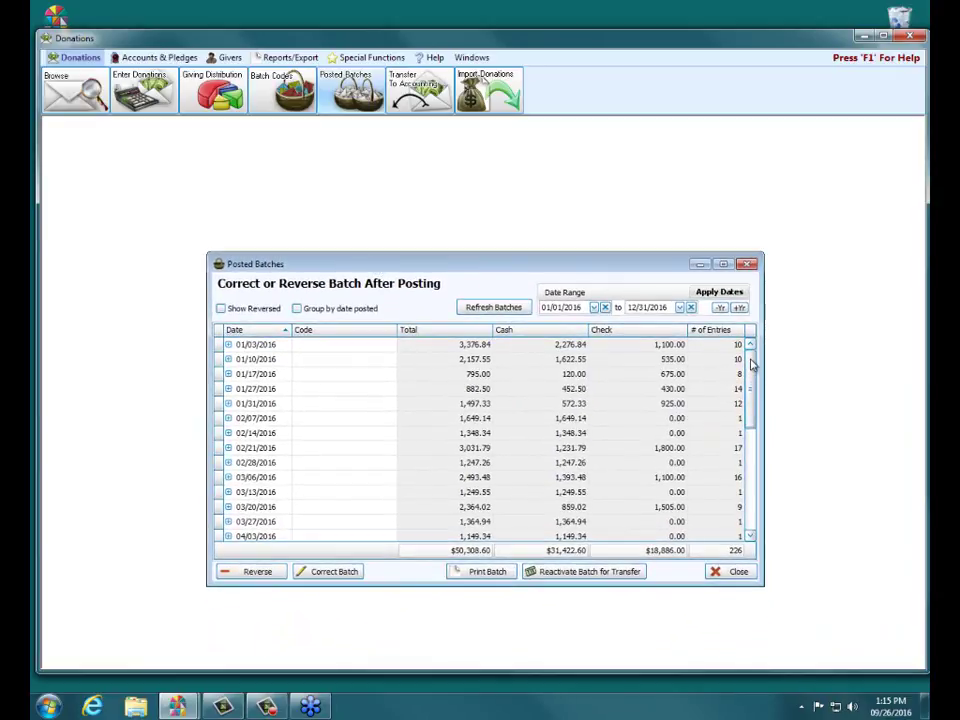
pyautogui.moveTo(752, 364); pyautogui.dragTo(750, 467)
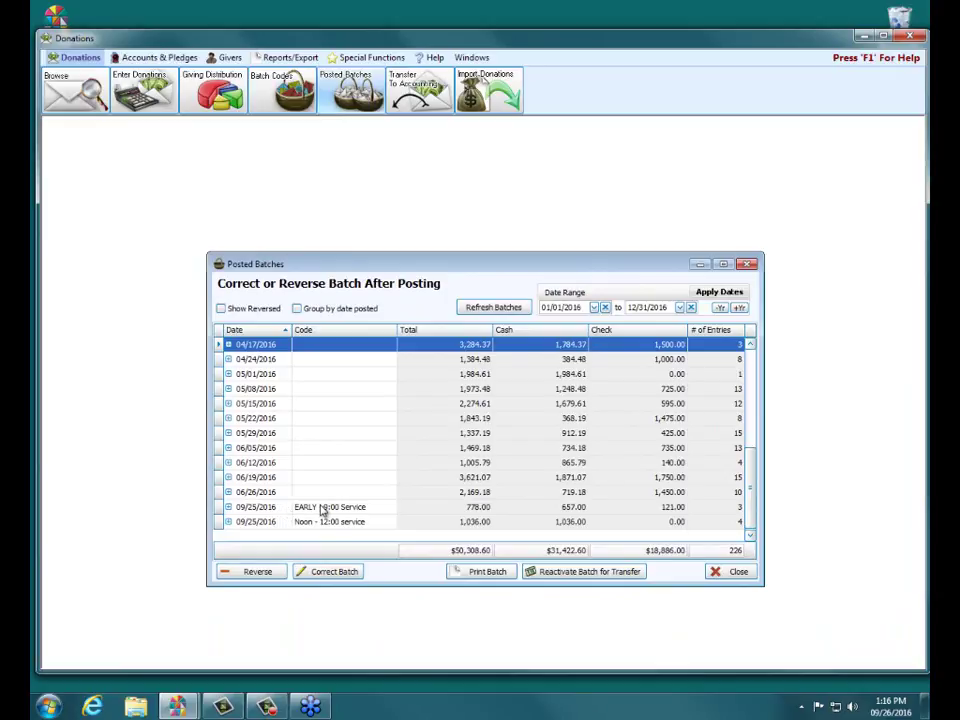
pyautogui.click(258, 522)
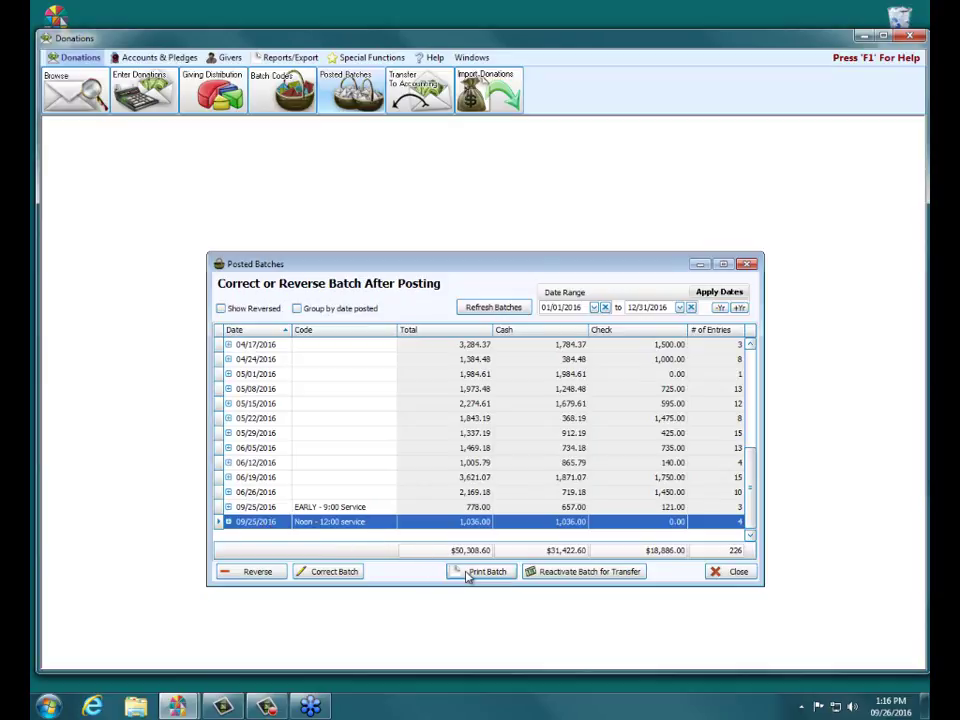
pyautogui.click(360, 574)
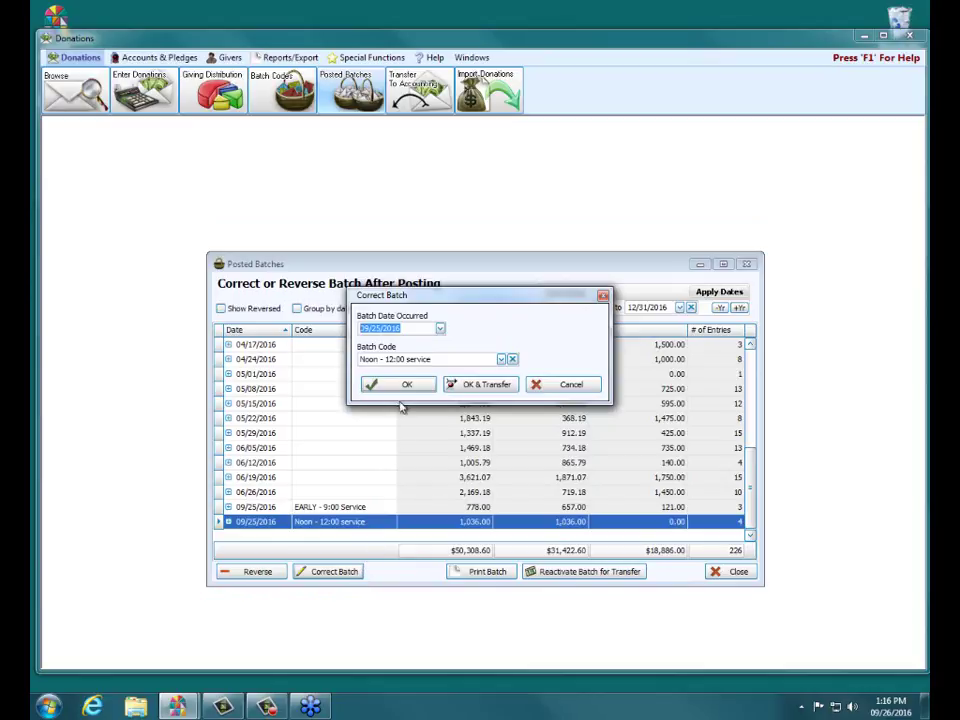
pyautogui.click(502, 359)
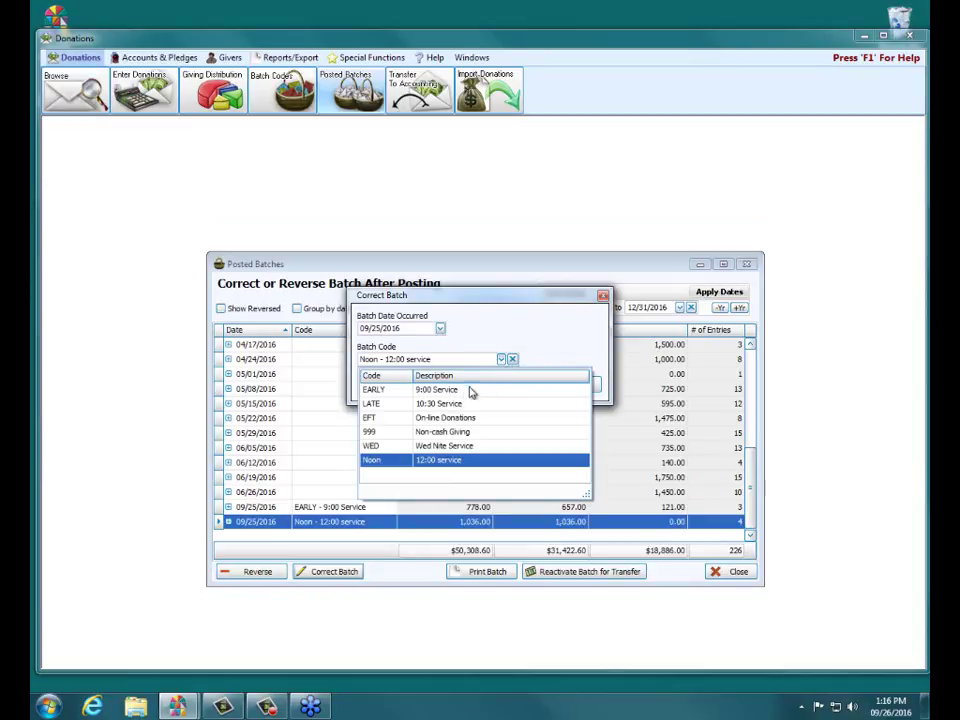
pyautogui.click(443, 404)
pyautogui.click(404, 387)
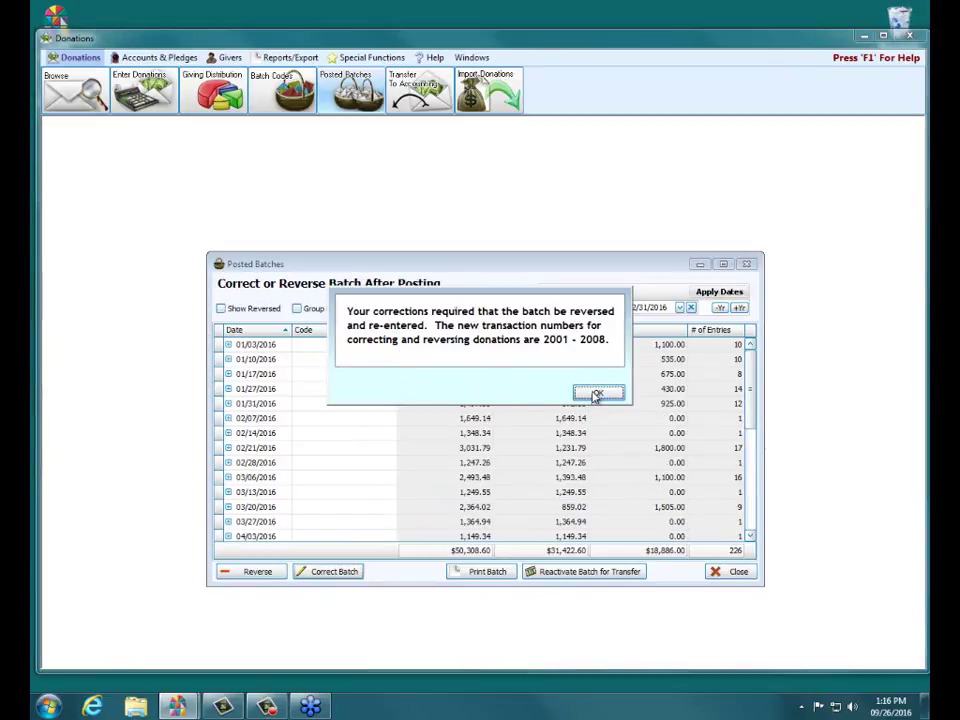
pyautogui.click(597, 395)
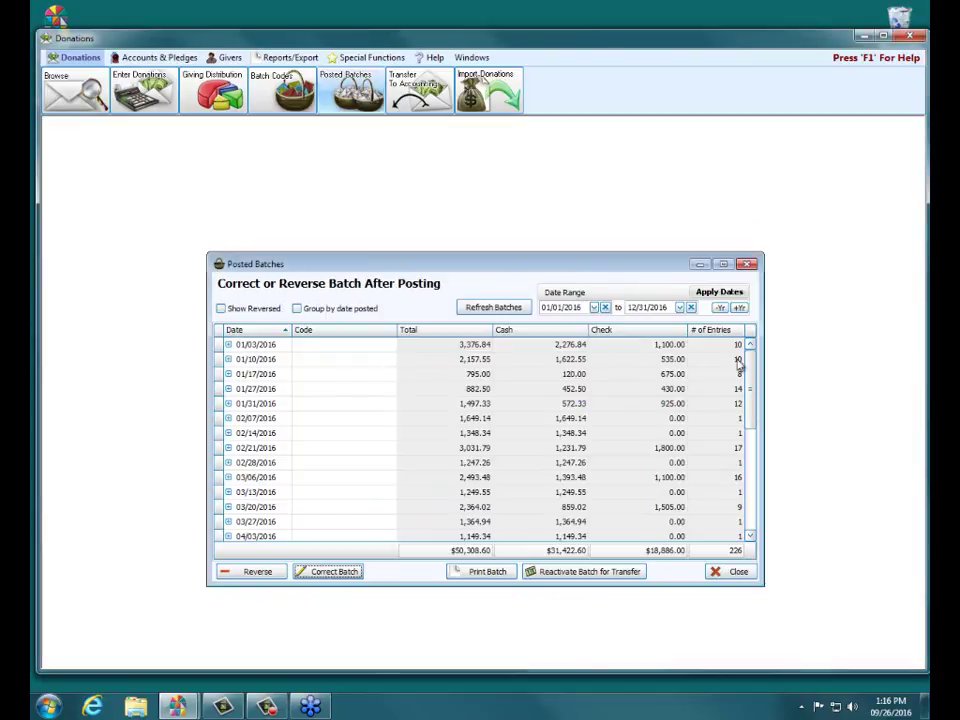
# Step: Check the 09/25/2016 entries at the end of the posted batches list and close the list
pyautogui.moveTo(752, 362); pyautogui.dragTo(754, 375)
pyautogui.moveTo(753, 434); pyautogui.dragTo(752, 454)
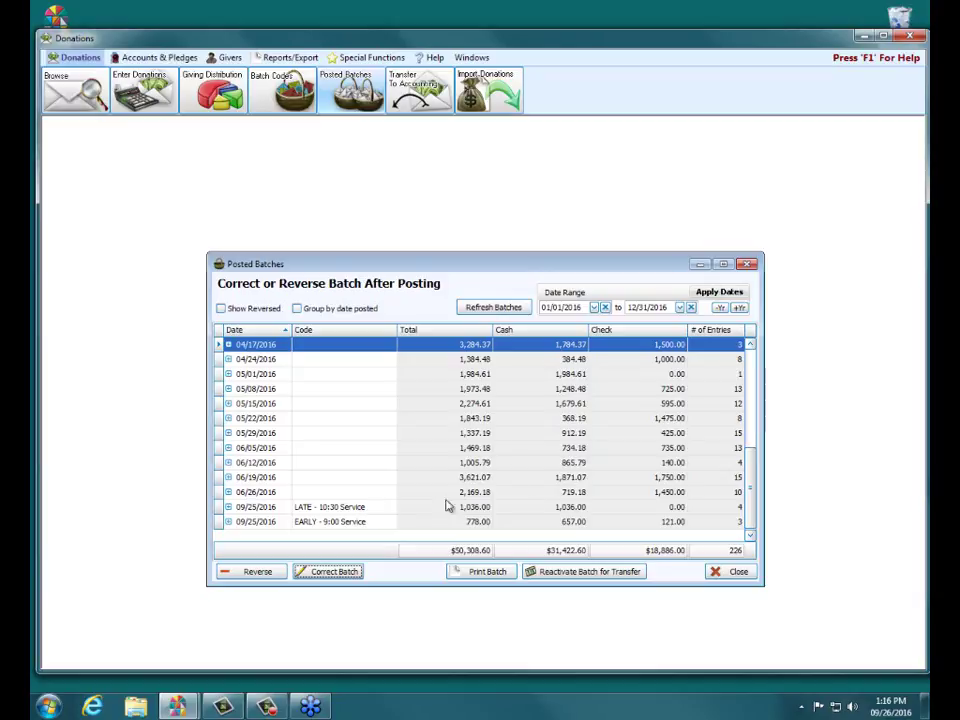
pyautogui.click(747, 265)
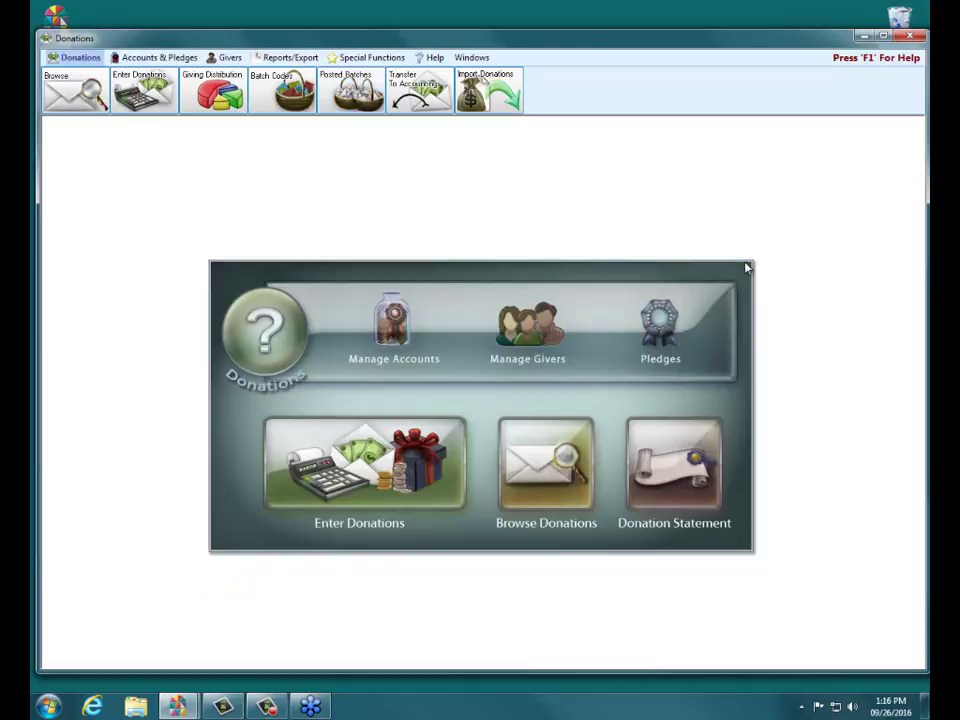